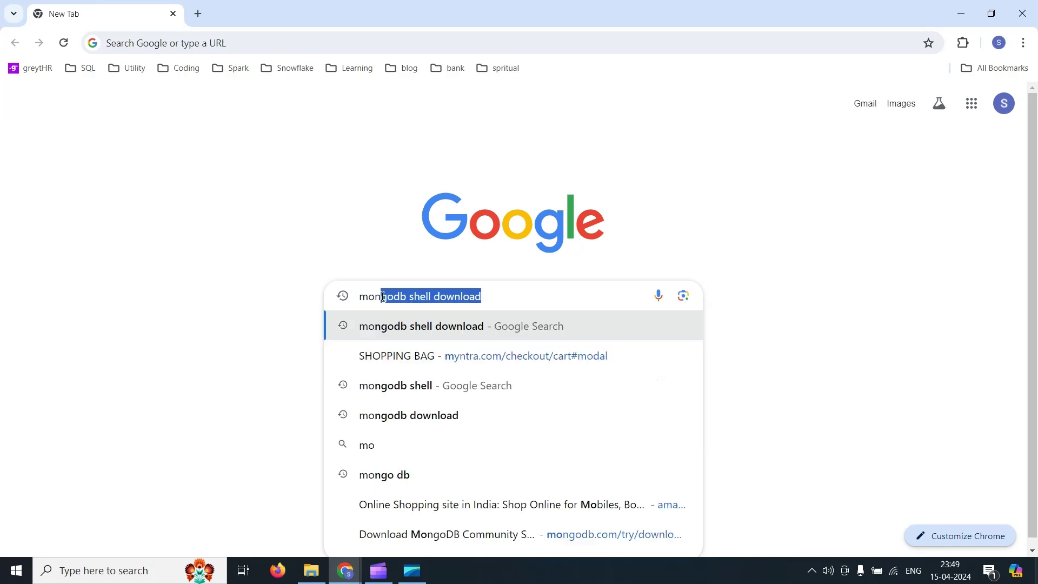
Step: Search Google for "mongodb download" and open the MongoDB Community Server Download result in a new tab
text(godb dow)
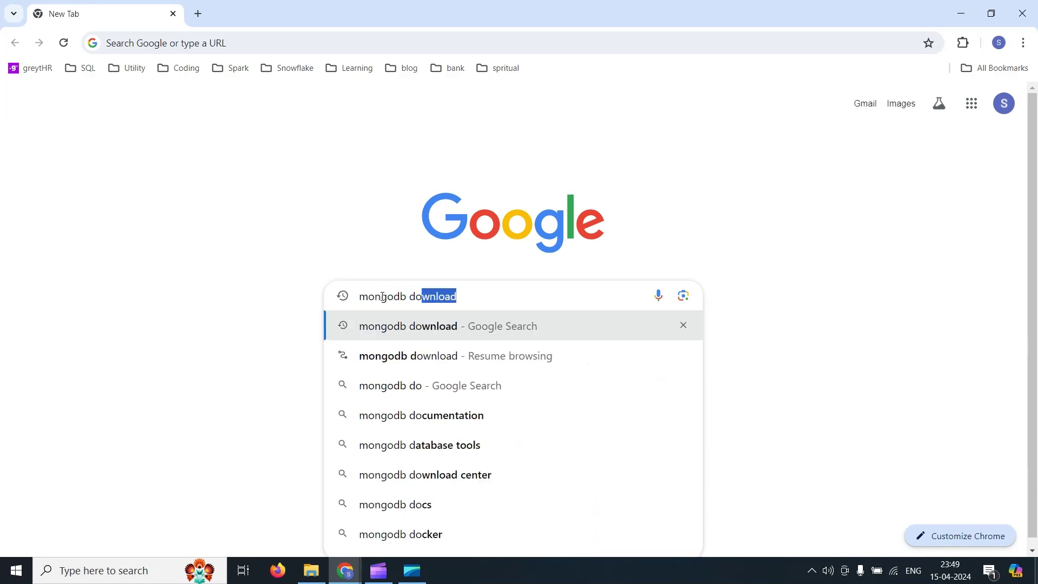
click(451, 327)
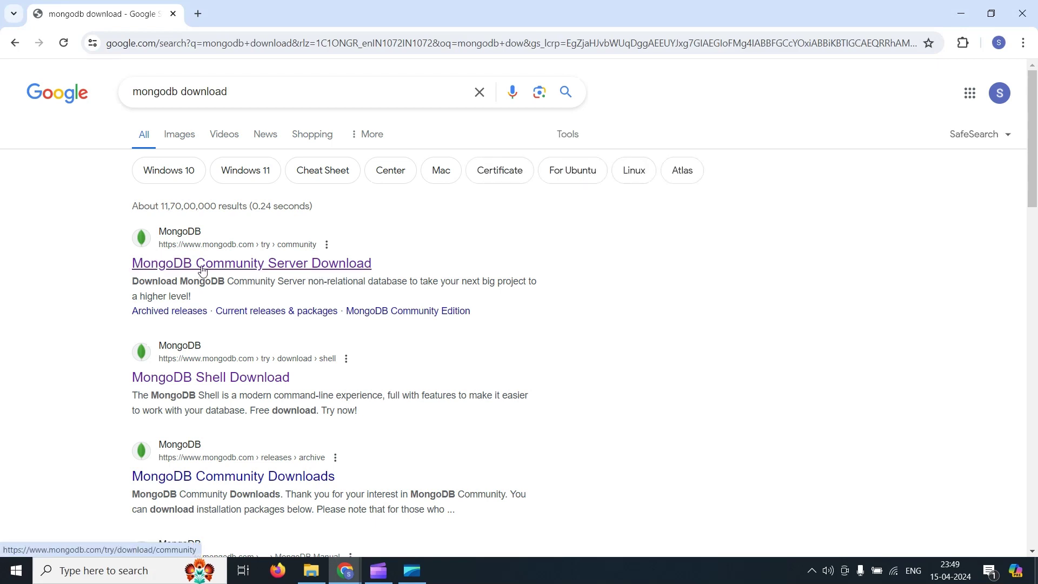
right_click(296, 267)
click(355, 280)
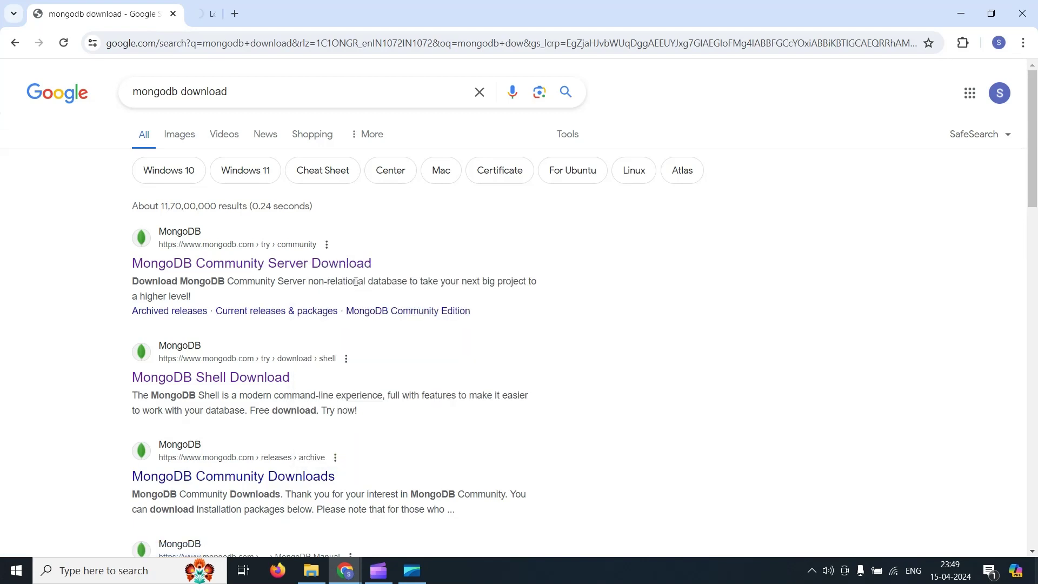
click(250, 15)
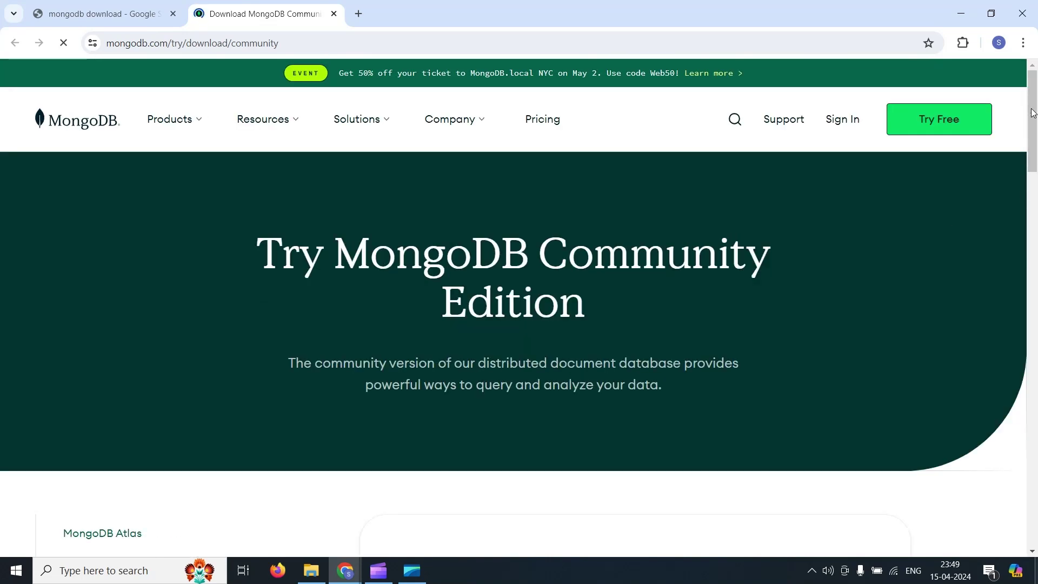
Step: Request the MongoDB Community Server 7.0.8 msi package for Windows x64, and cancel the download prompt
drag(1033, 117, 970, 278)
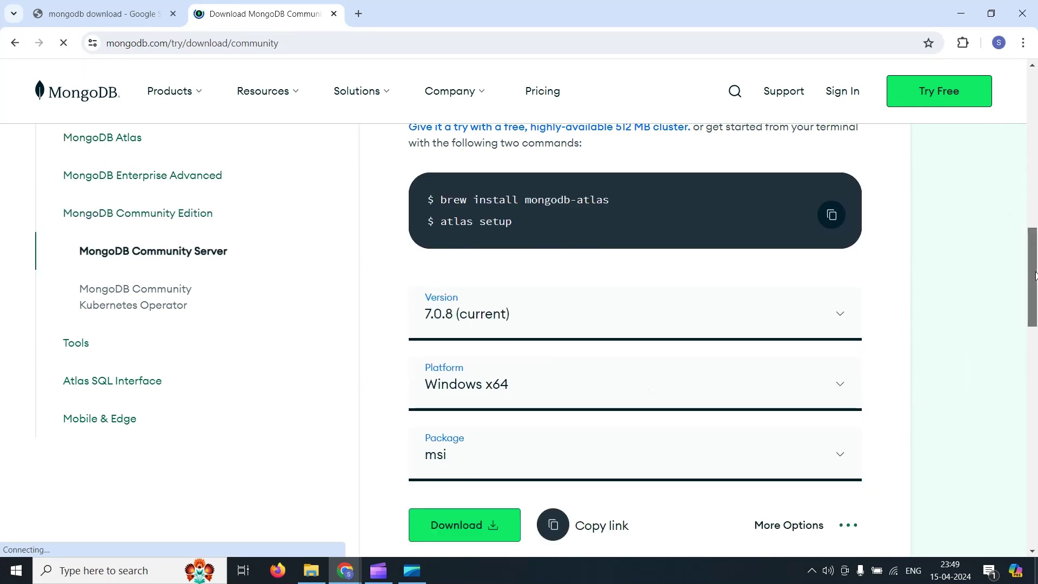
scroll(603, 285, down, 3)
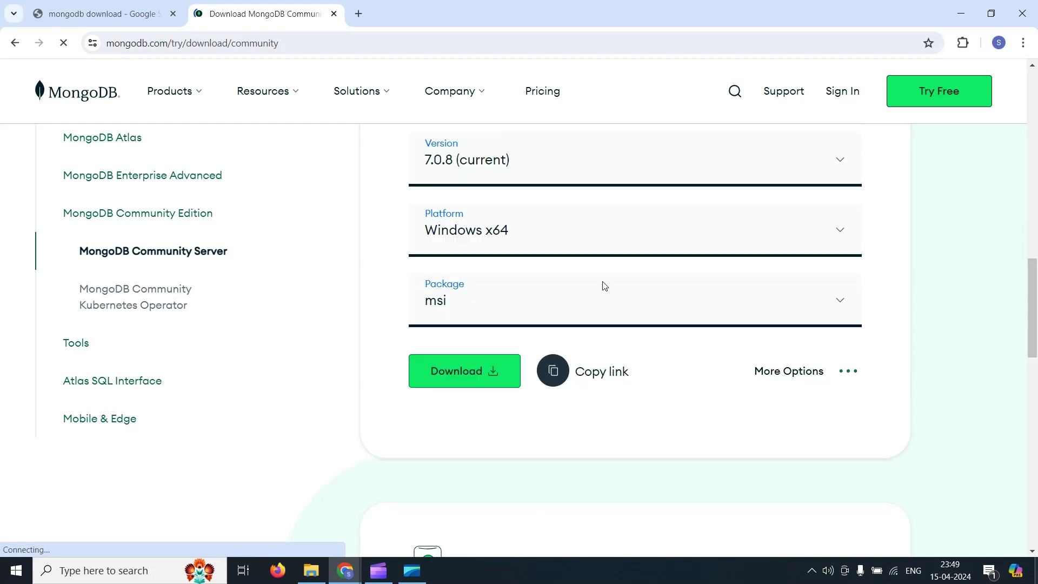
click(466, 320)
click(442, 359)
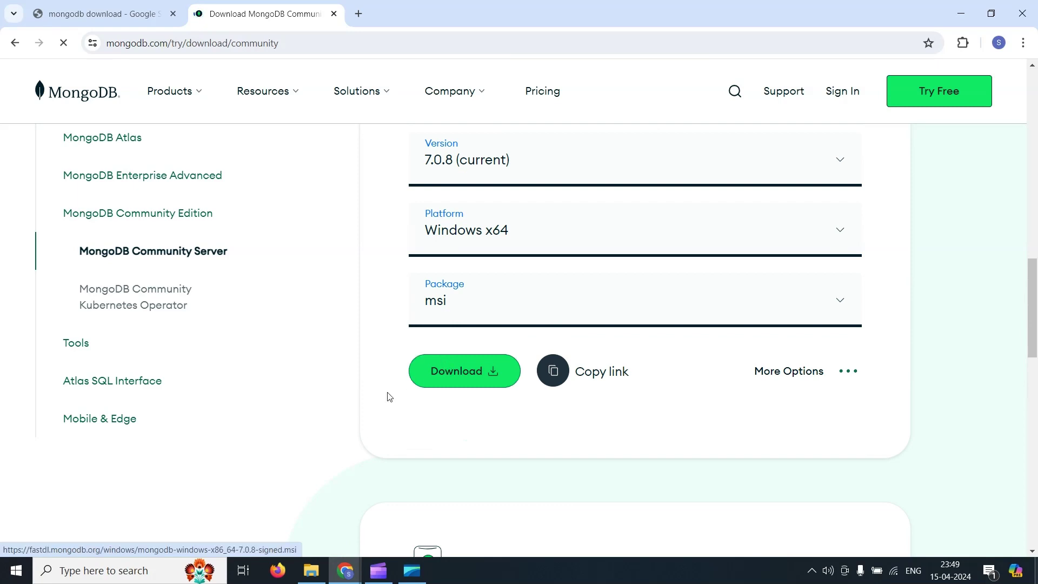
click(453, 381)
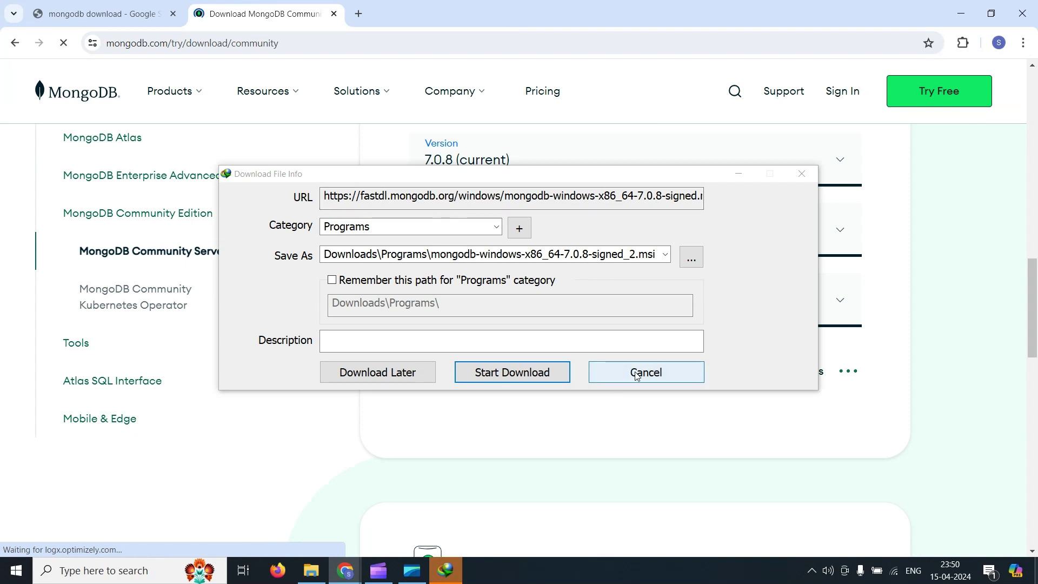
click(636, 374)
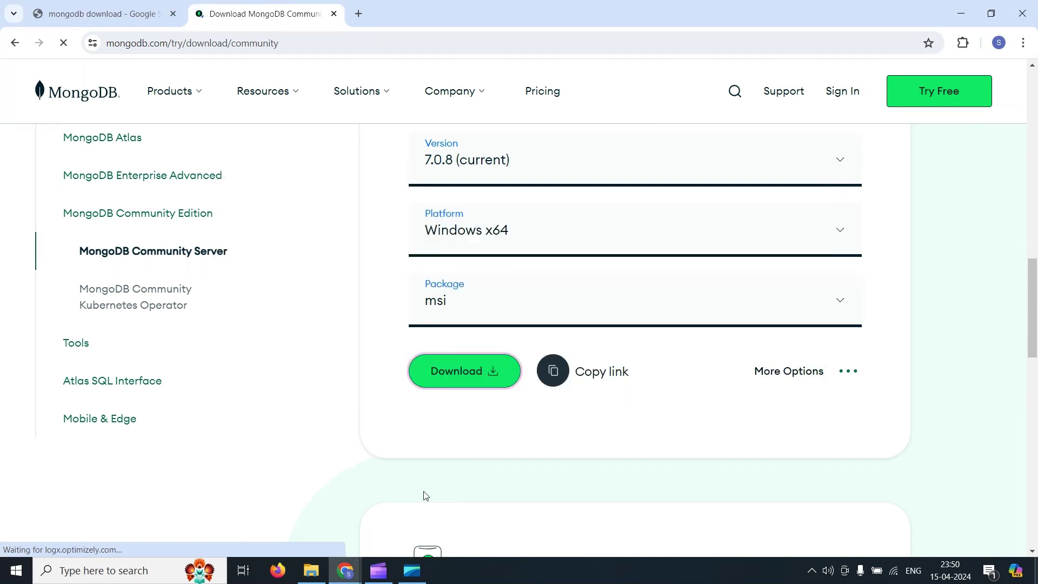
Step: Launch the mongodb-windows-x86_64-7.0.8-signed installer from the Downloads\Programs folder in File Explorer and accept its license agreement
click(321, 569)
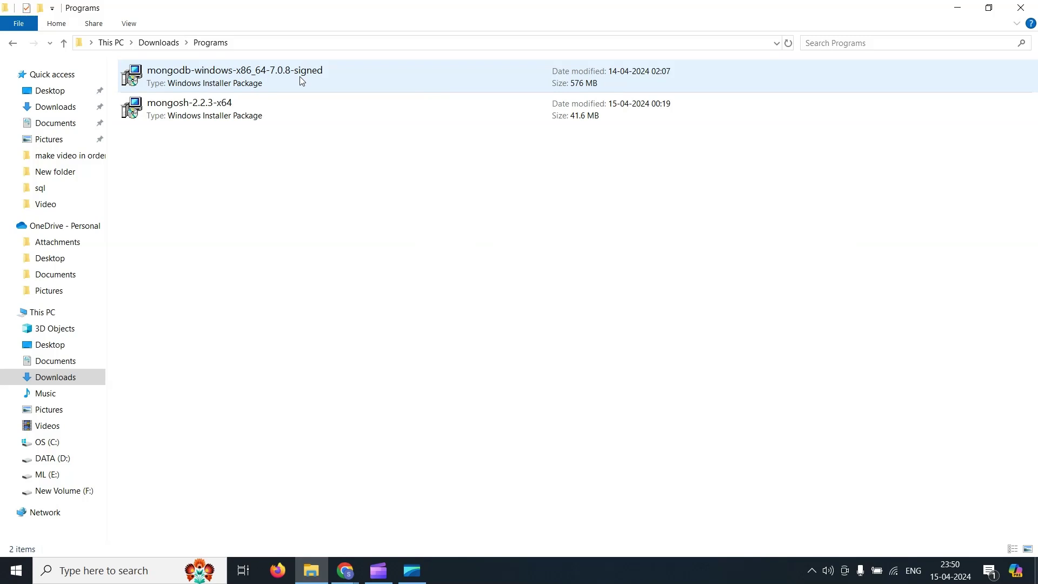
double_click(300, 77)
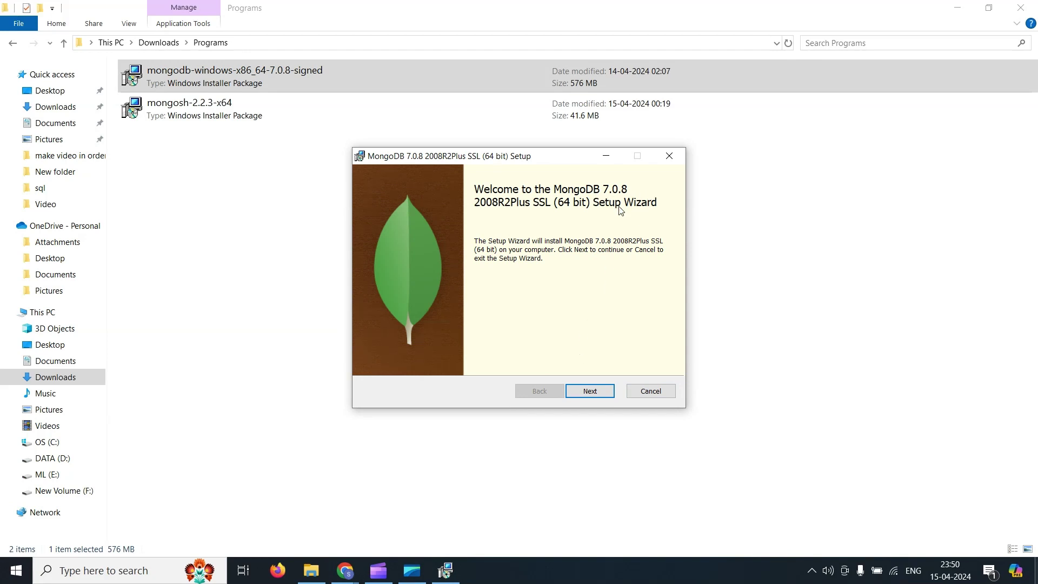
click(592, 387)
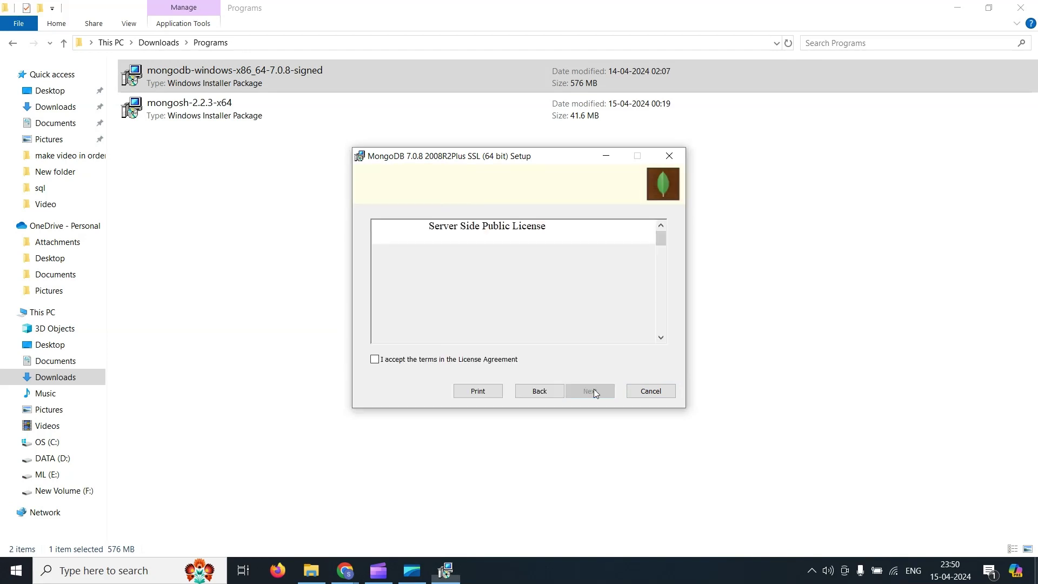
click(422, 359)
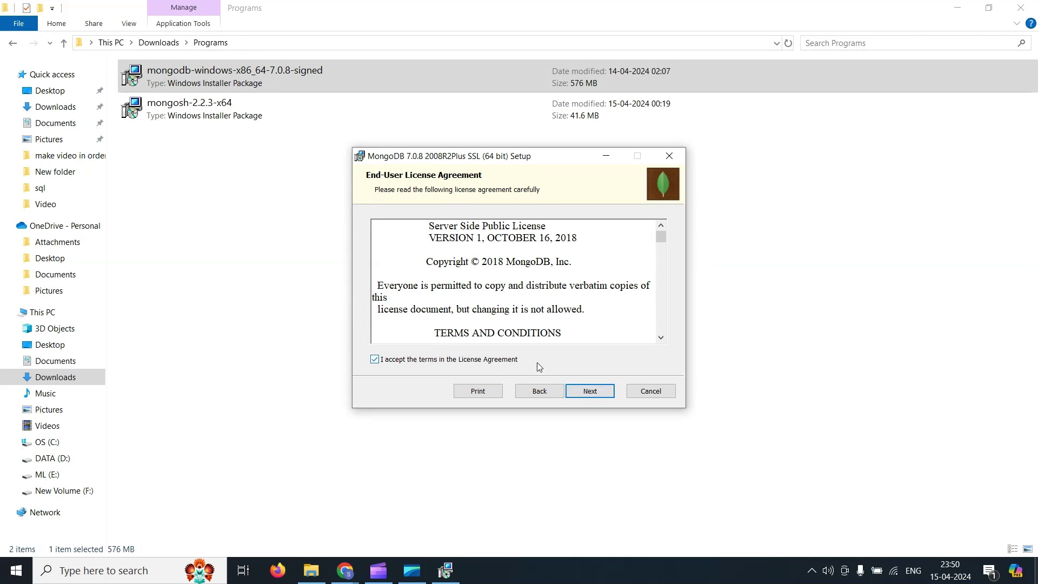
click(594, 394)
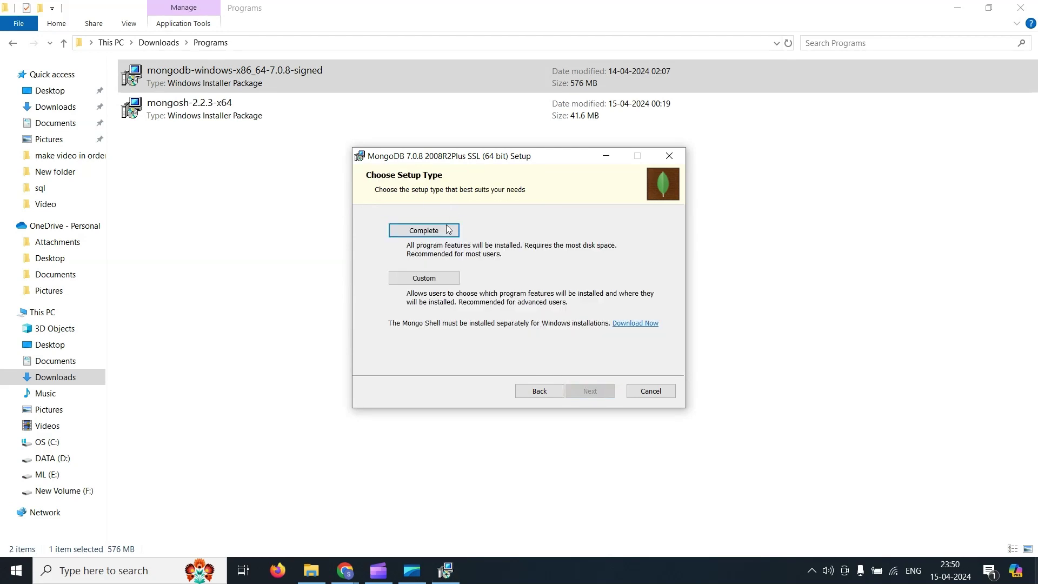
Step: Install MongoDB with the Complete setup type and default service configuration, leaving out MongoDB Compass, and finish the setup wizard
click(452, 230)
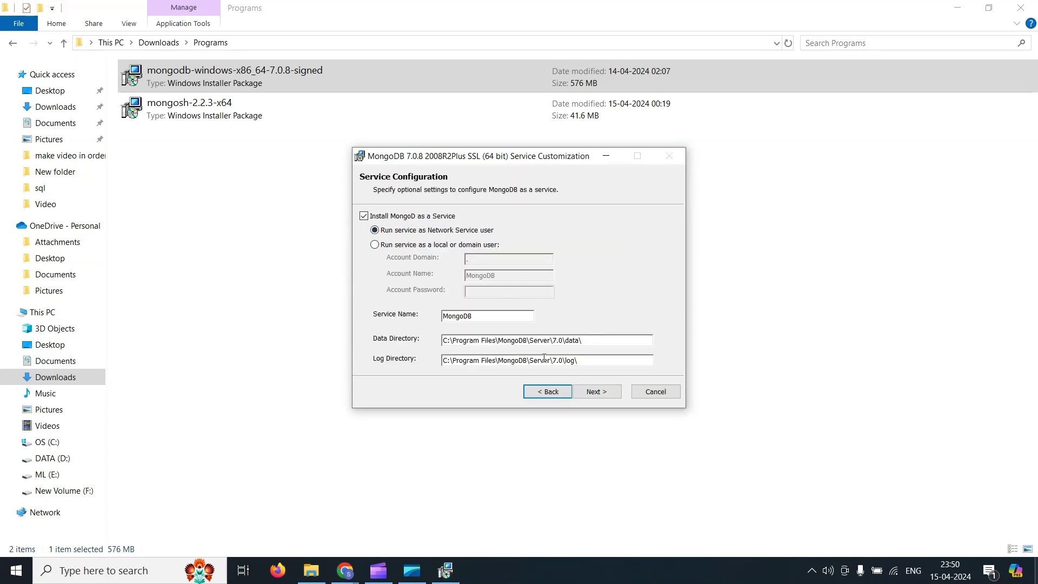
click(595, 393)
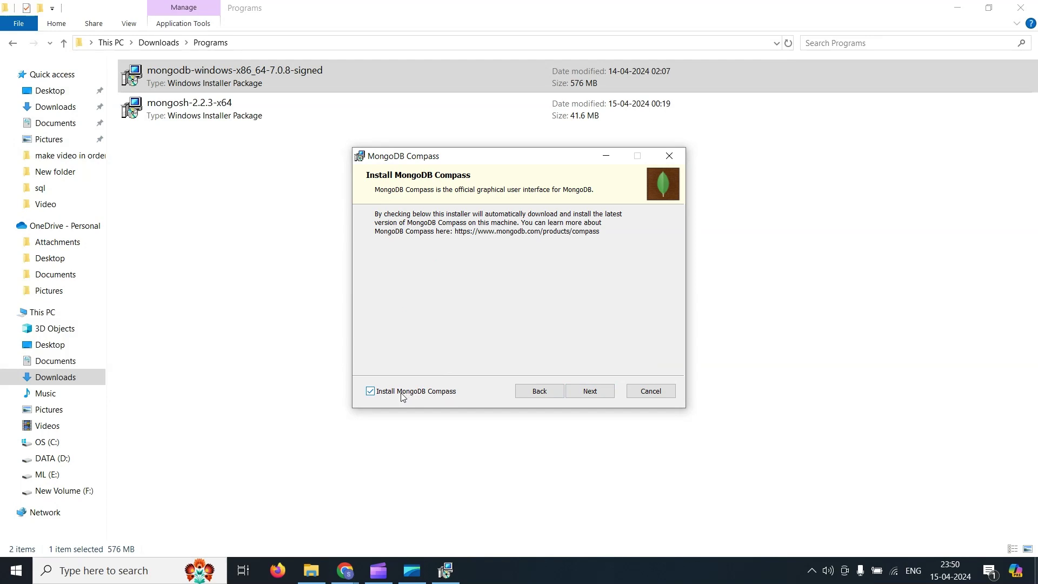
click(369, 392)
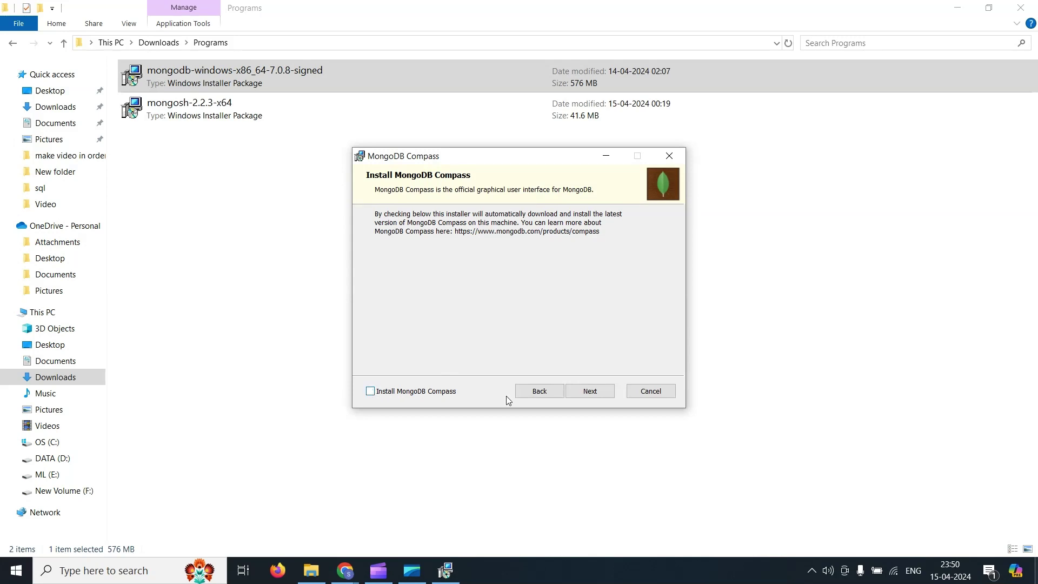
click(597, 390)
click(598, 390)
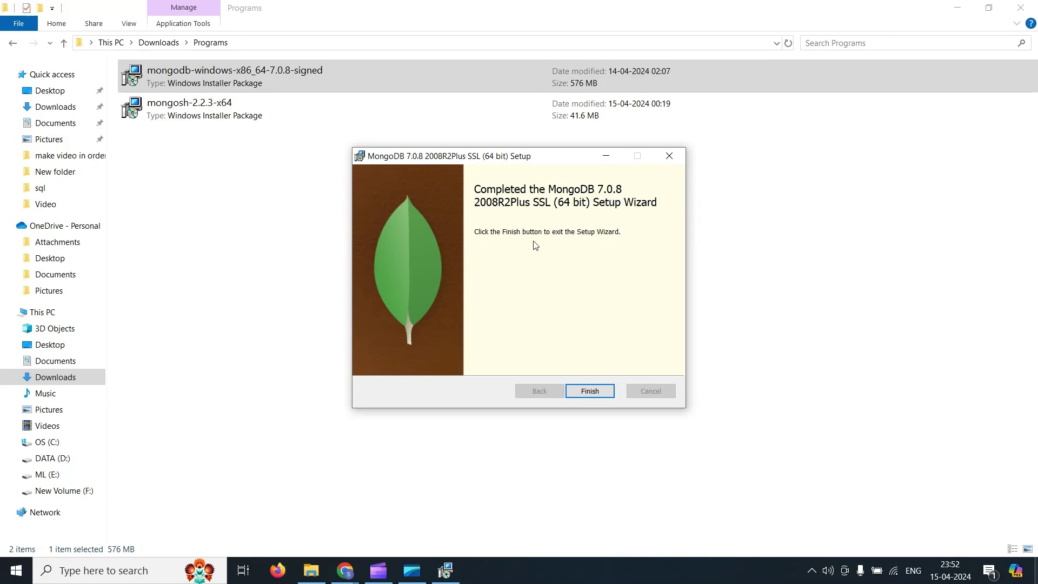
click(594, 392)
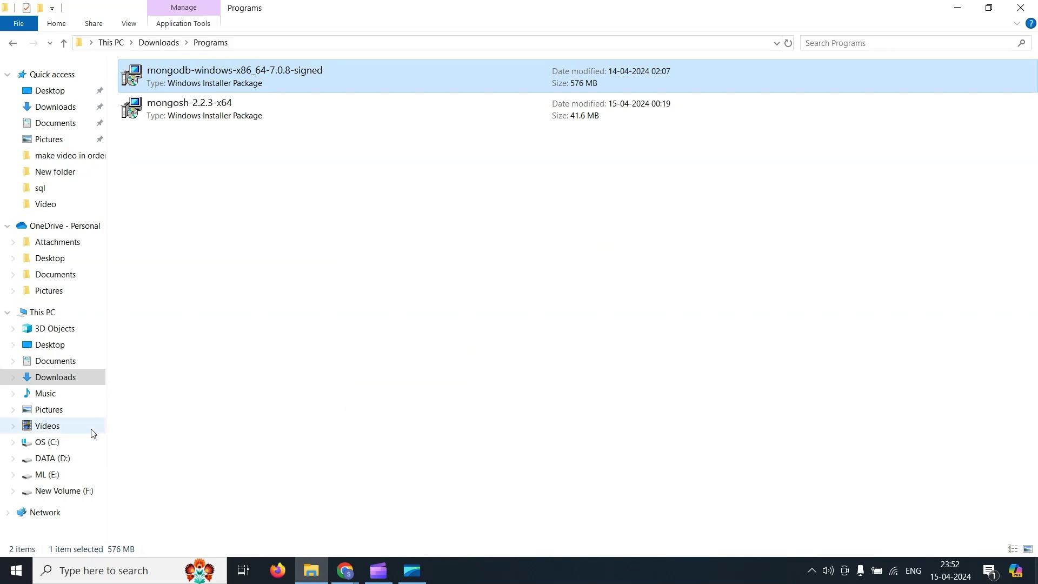
Step: Open the MongoDB folder inside Program Files on the C: drive
click(48, 443)
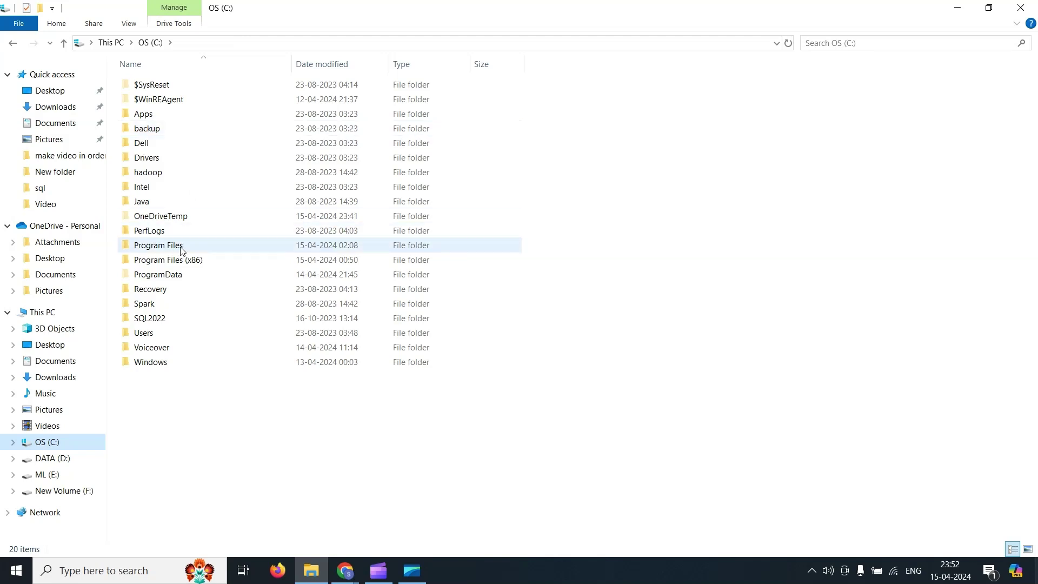
click(182, 249)
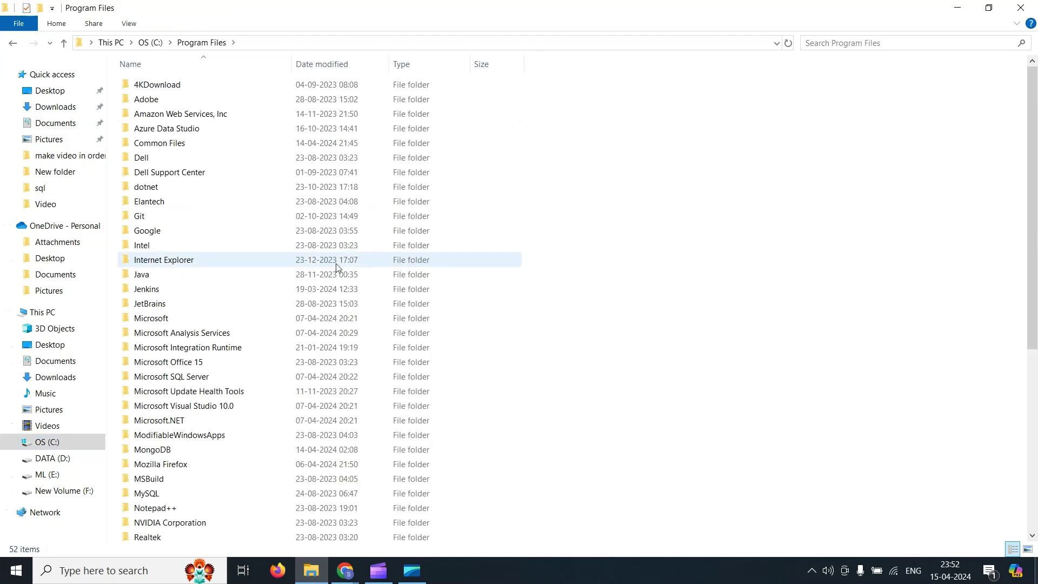
key(m)
key(m)
key(m)
key(m)
key(m)
key(m)
key(m)
key(m)
key(m)
key(m)
key(m)
key(m)
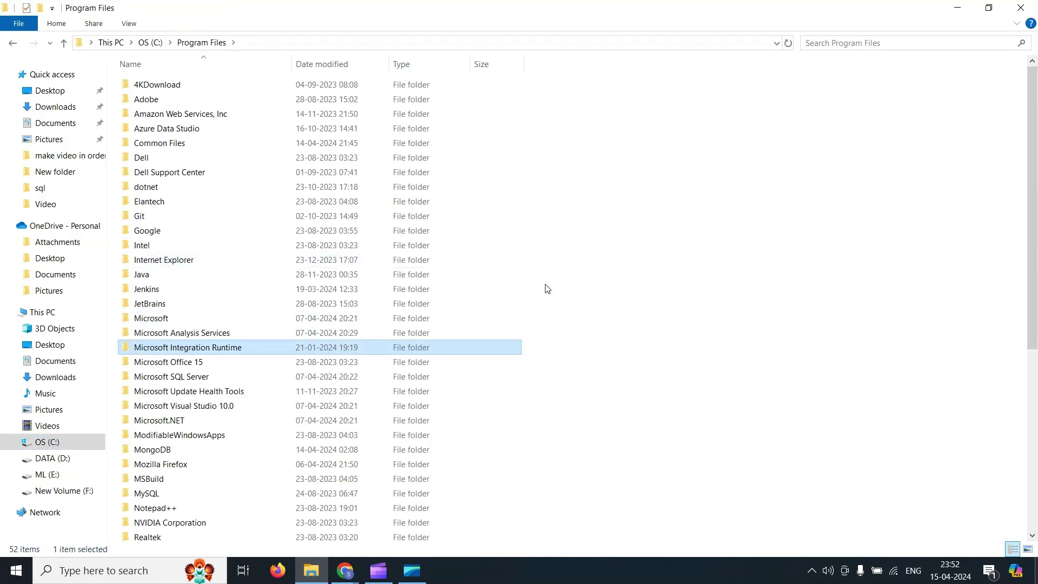
key(m)
key(m)
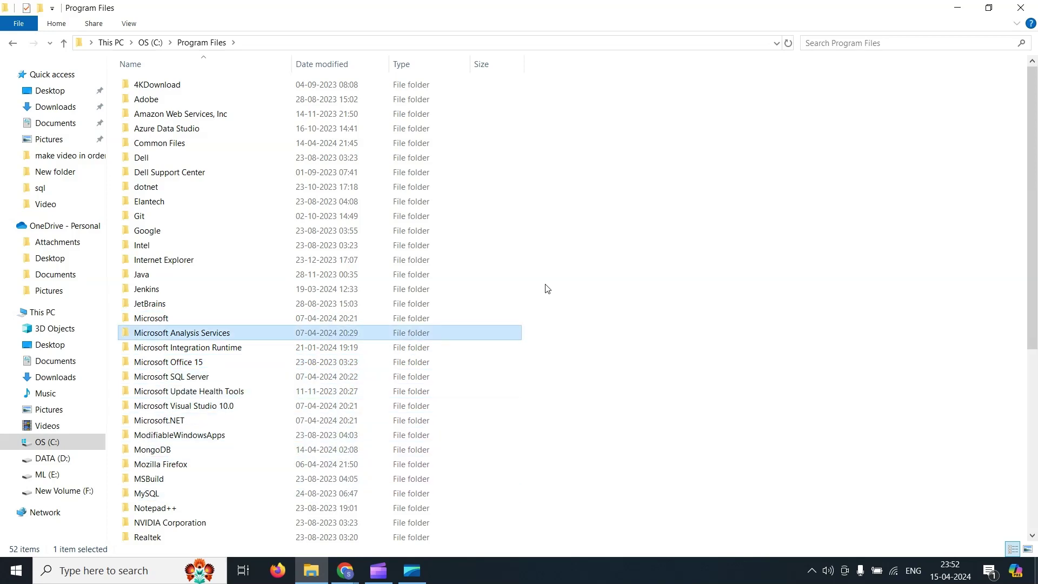
key(m)
key(m)
key(m)
key(m)
key(m)
key(m)
key(m)
key(m)
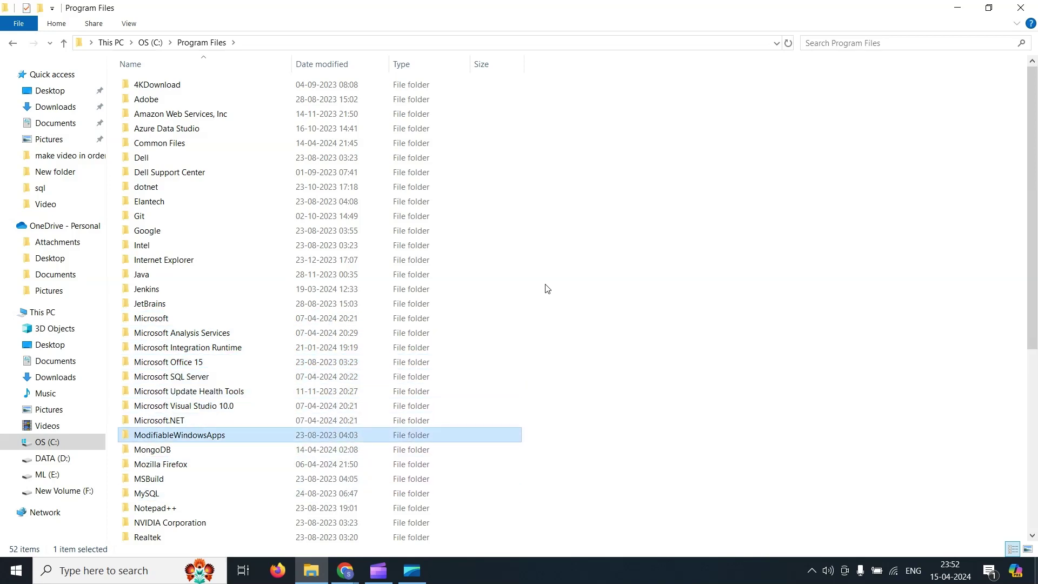
key(Return)
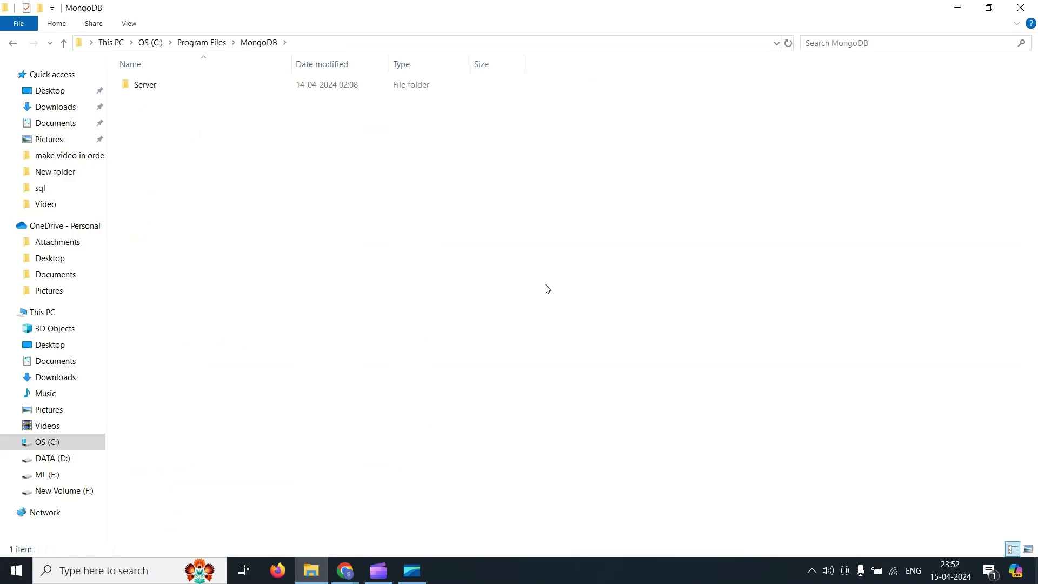
Step: Open the Server\7.0\bin subfolder and copy its full path, C:\Program Files\MongoDB\Server\7.0\bin
double_click(321, 87)
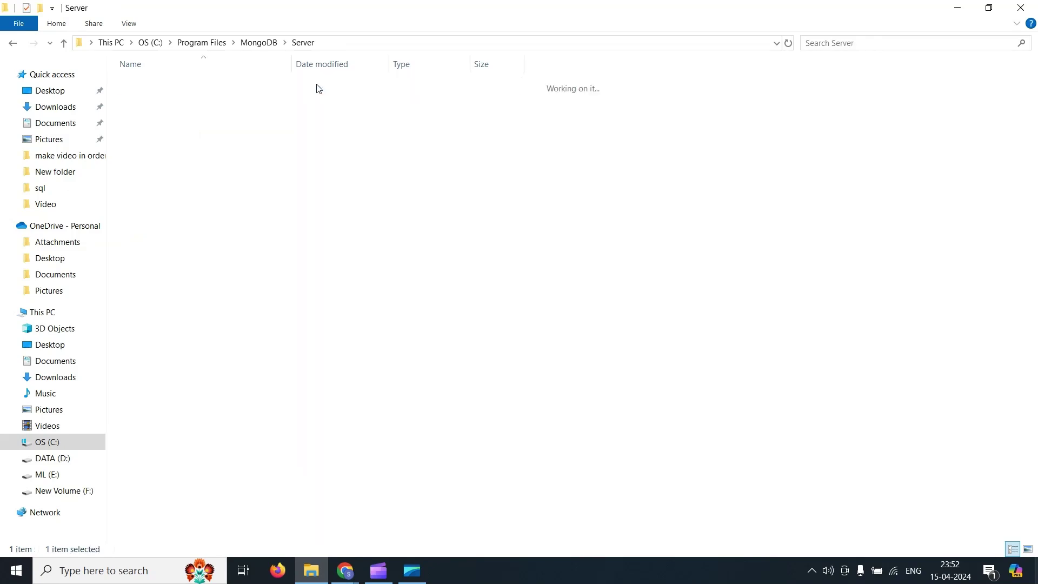
double_click(232, 90)
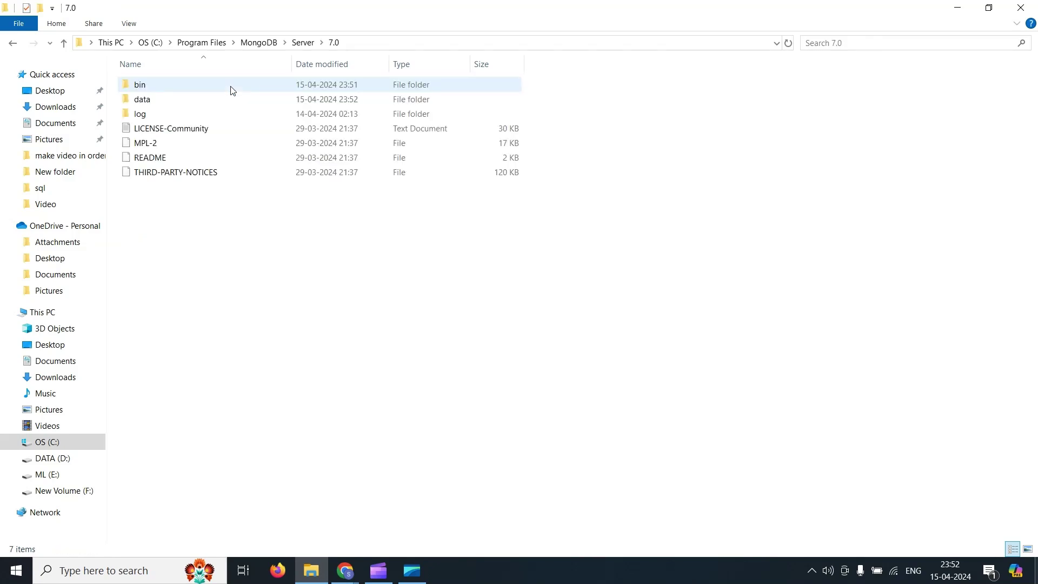
double_click(216, 86)
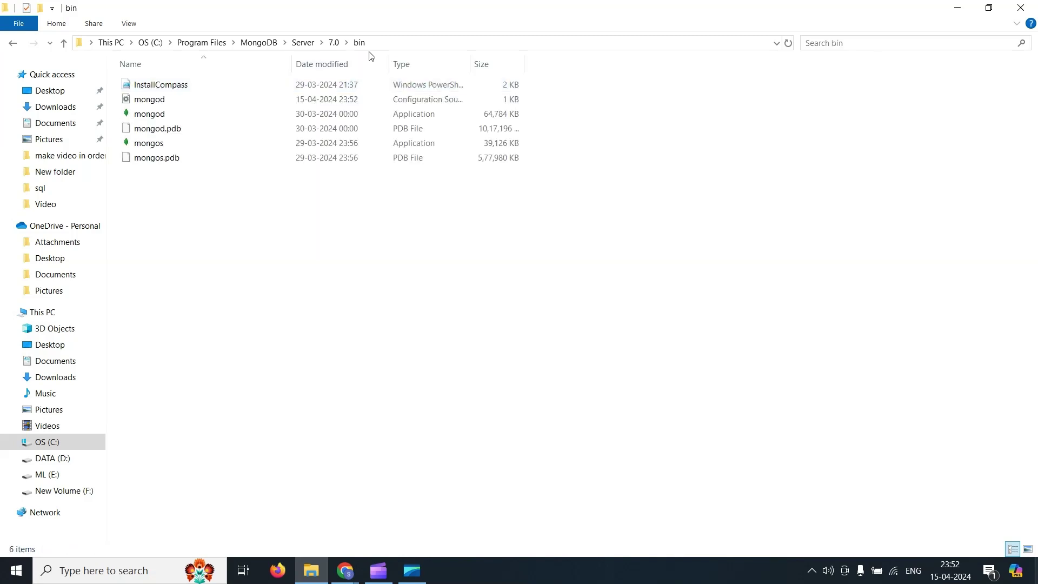
click(407, 44)
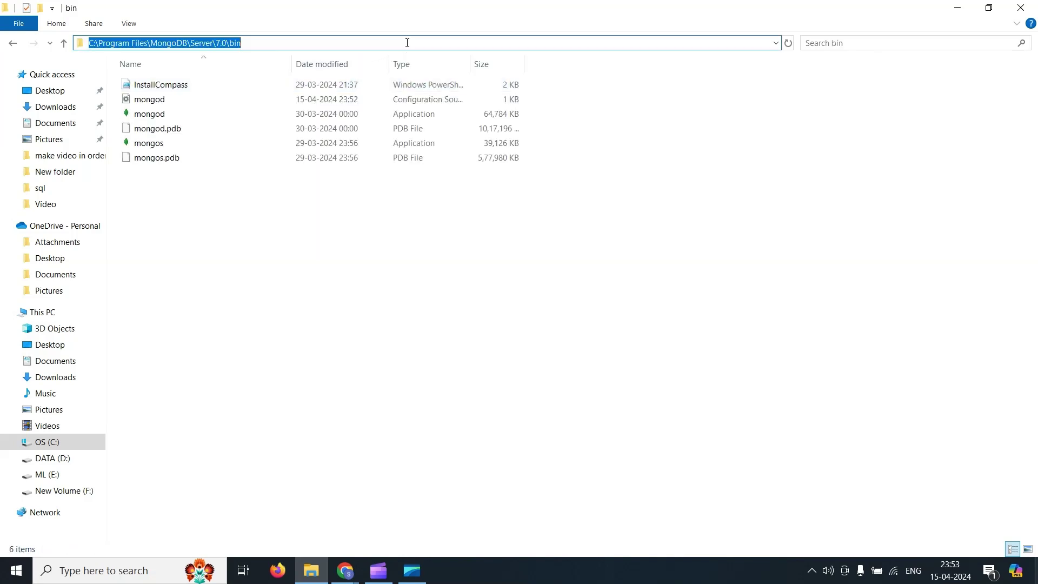
click(395, 43)
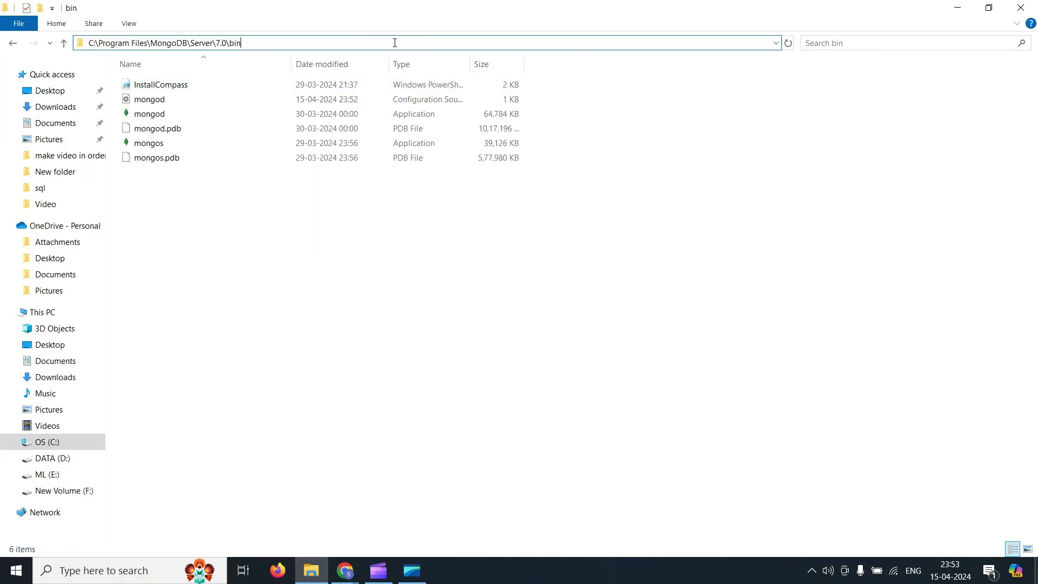
drag(395, 42, 79, 33)
key(ctrl+c)
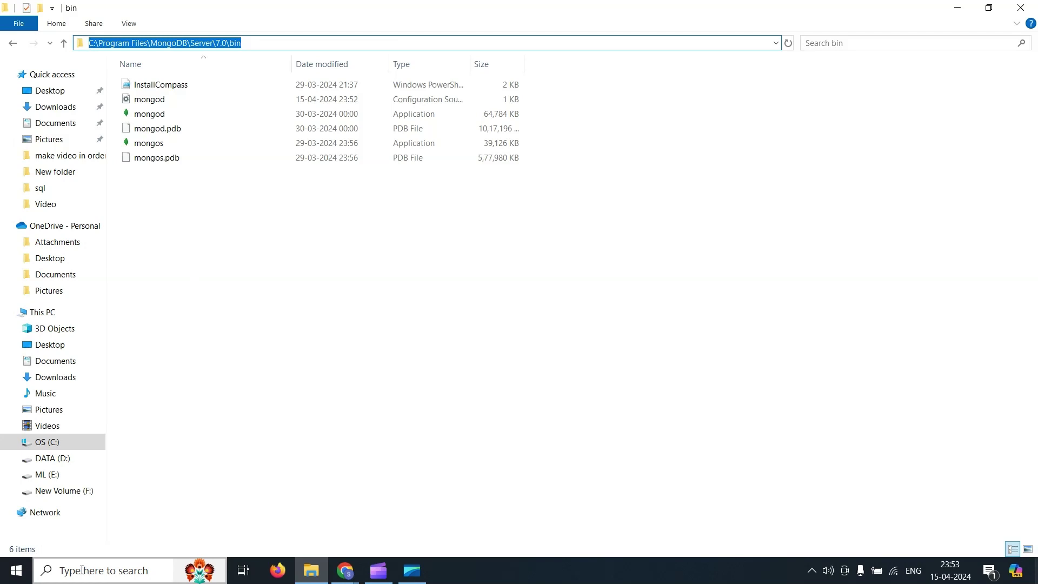
Step: Search Windows for the system environment variables settings and open the Environment Variables dialog from System Properties
click(111, 571)
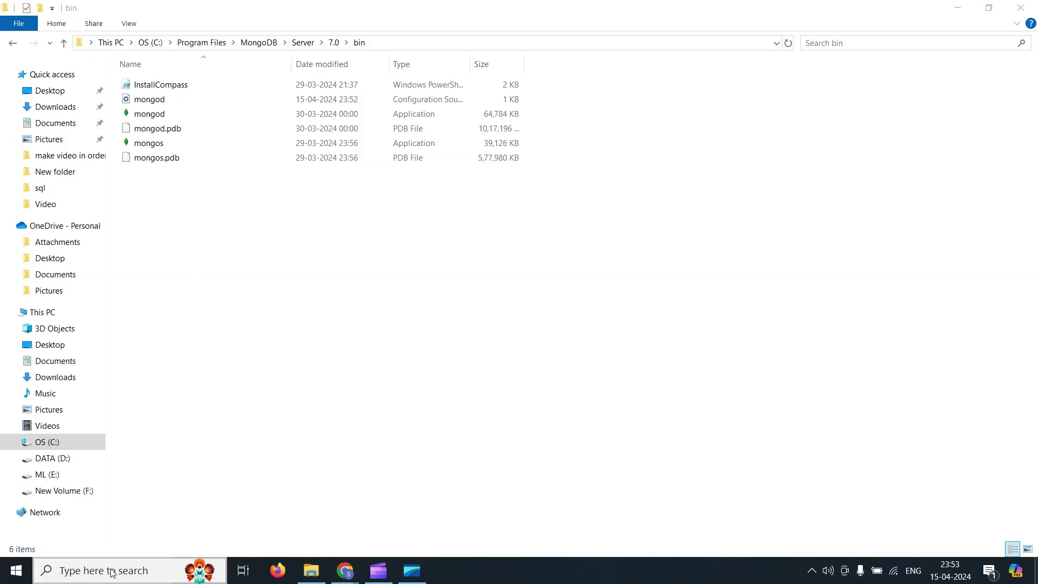
text(env)
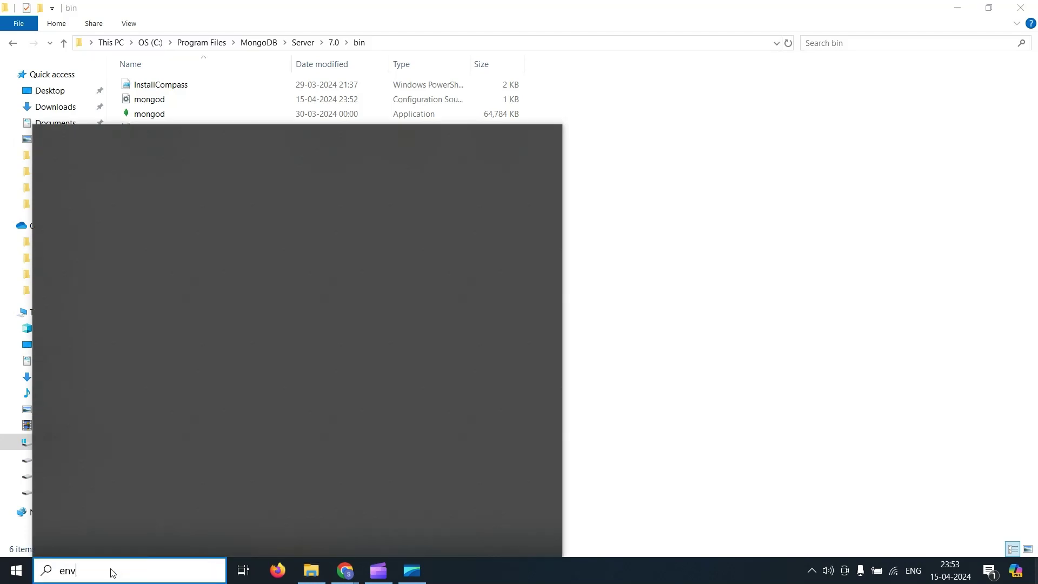
text(irom)
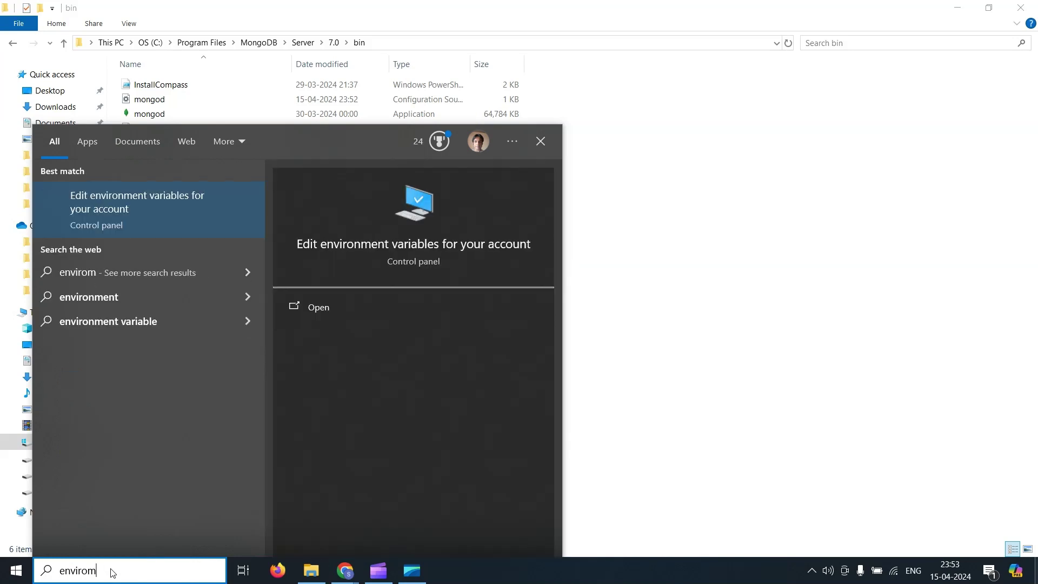
key(BackSpace)
text(n)
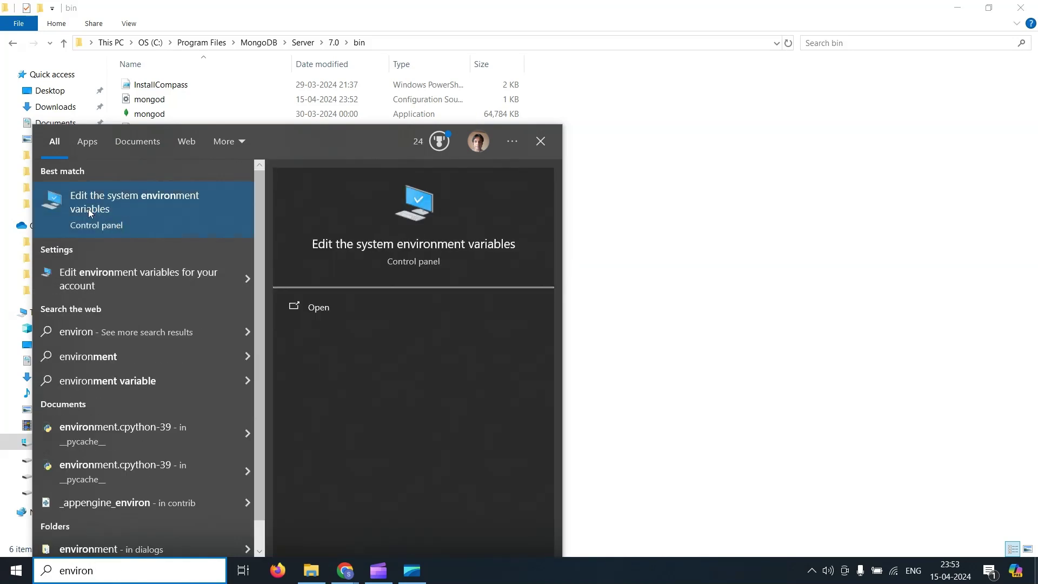
click(146, 207)
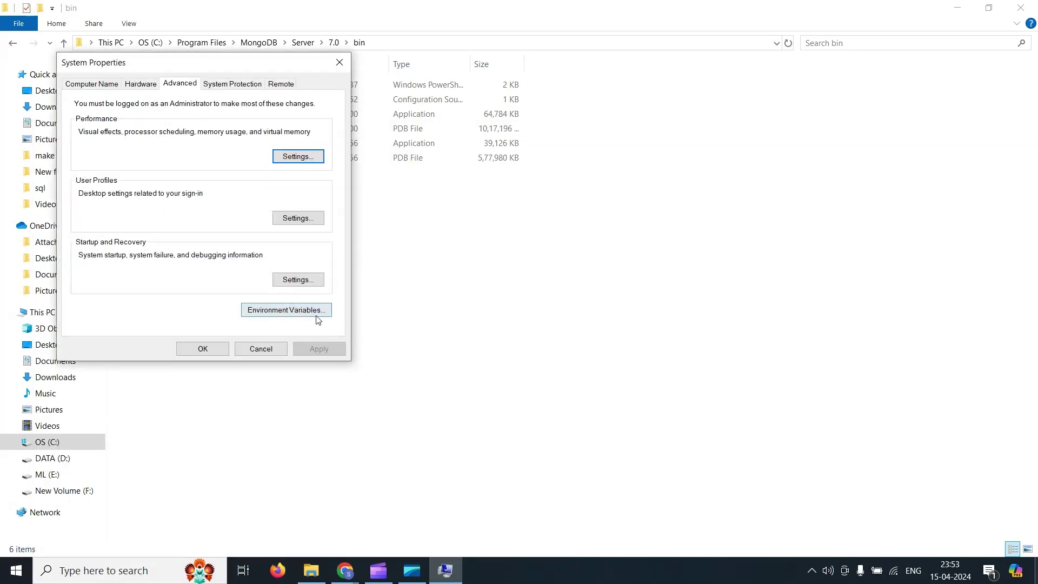
click(297, 312)
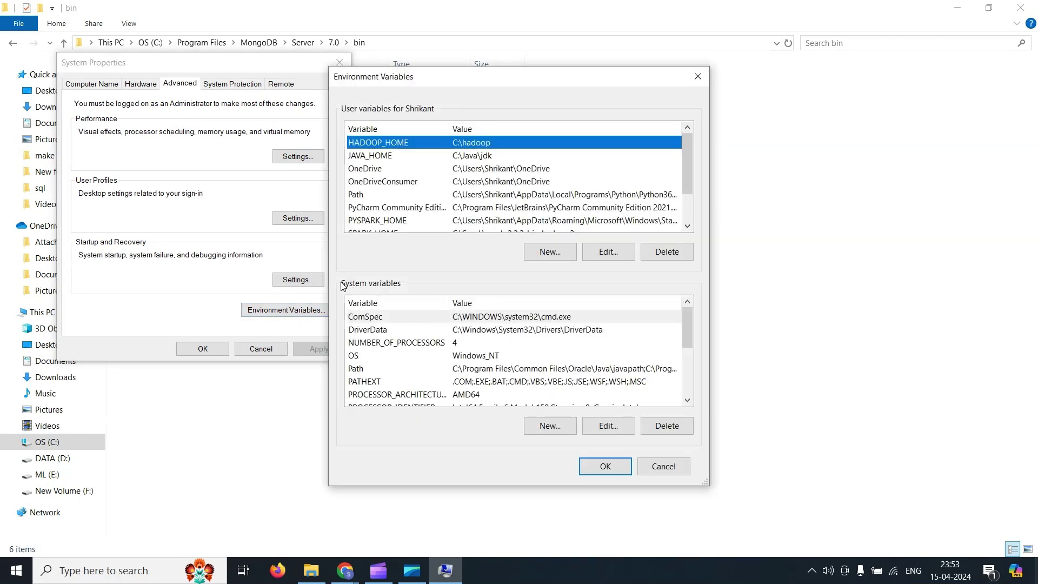
Step: Add C:\Program Files\MongoDB\Server\7.0\bin as a new entry to the system Path variable and confirm all the settings dialogs
click(356, 370)
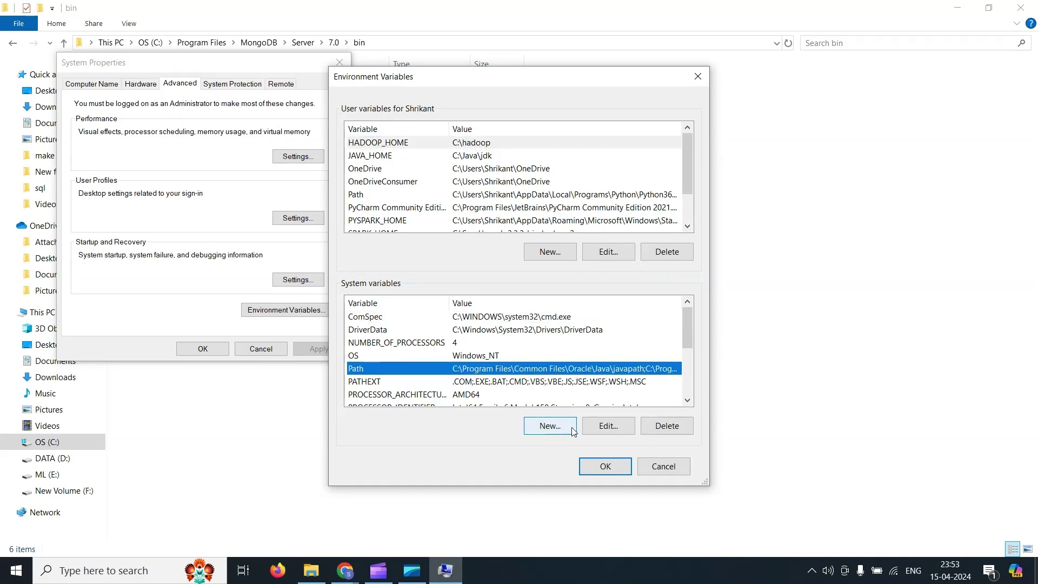
click(611, 428)
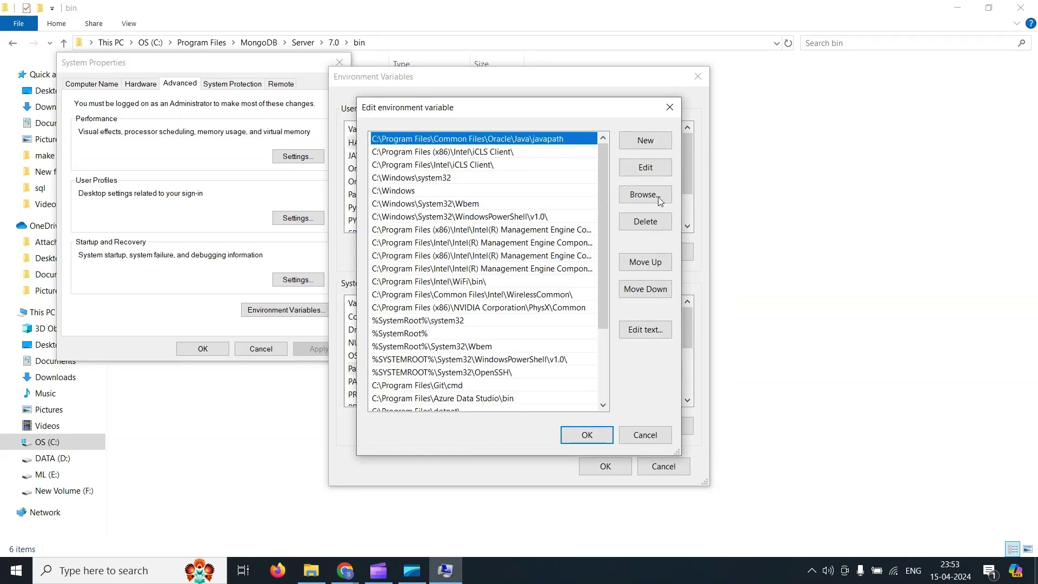
click(647, 141)
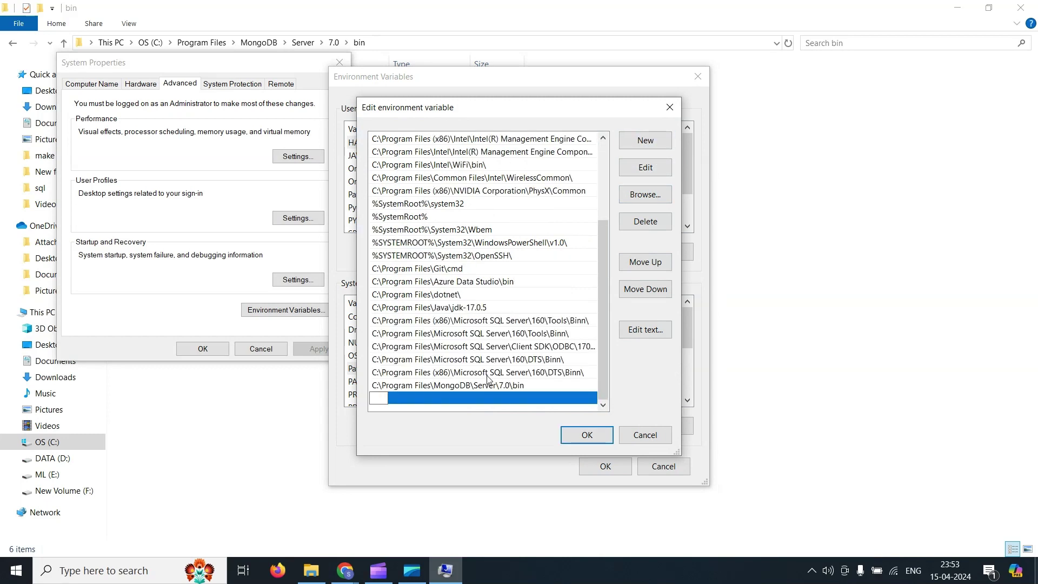
key(ctrl+v)
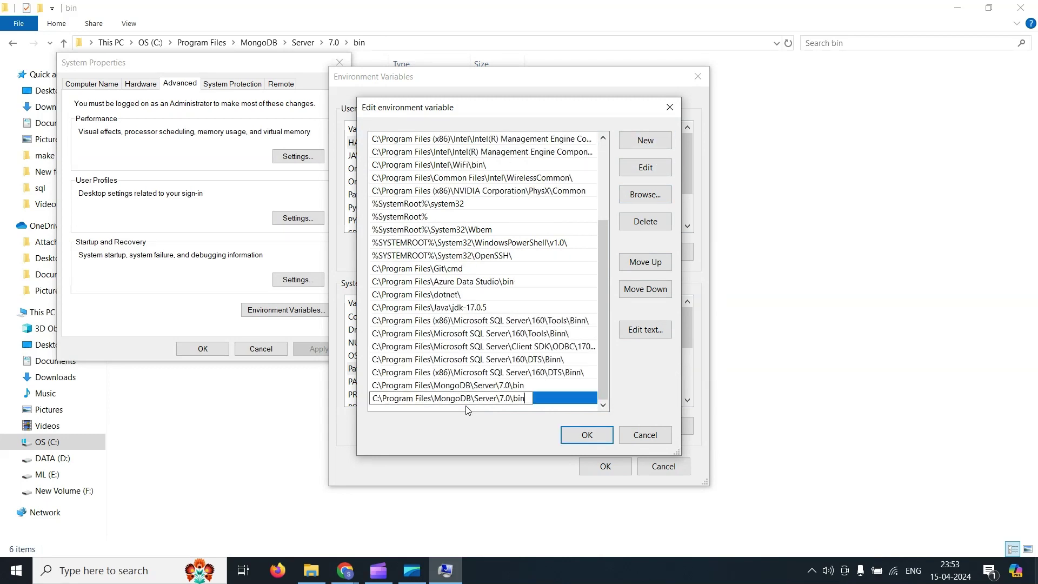
click(584, 435)
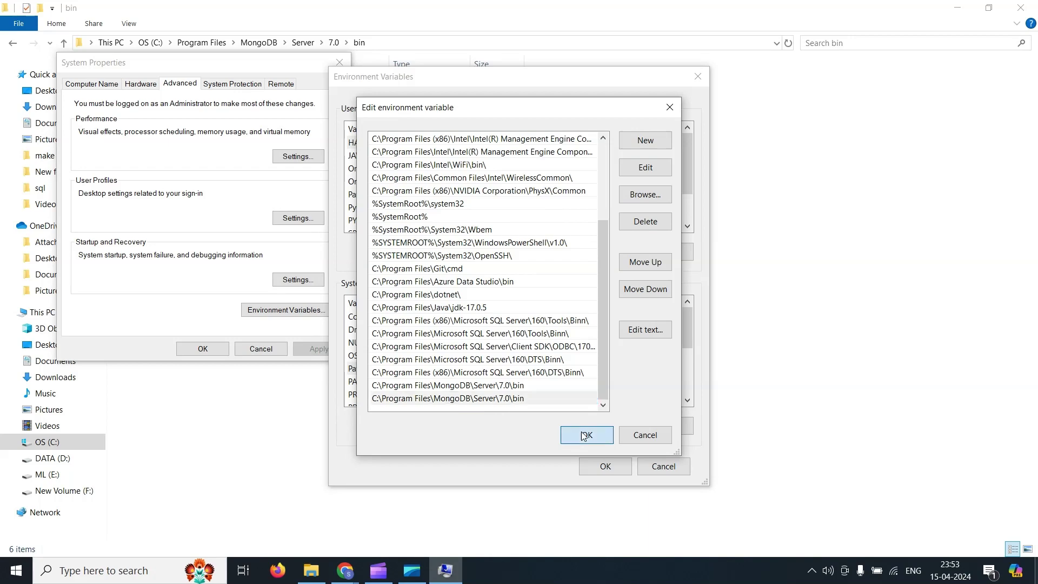
click(615, 466)
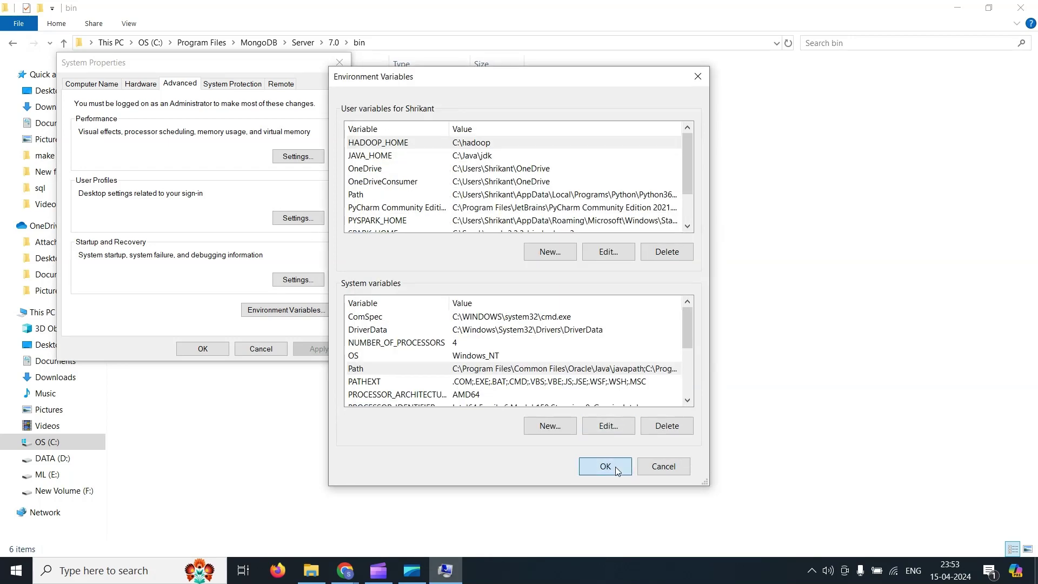
click(218, 350)
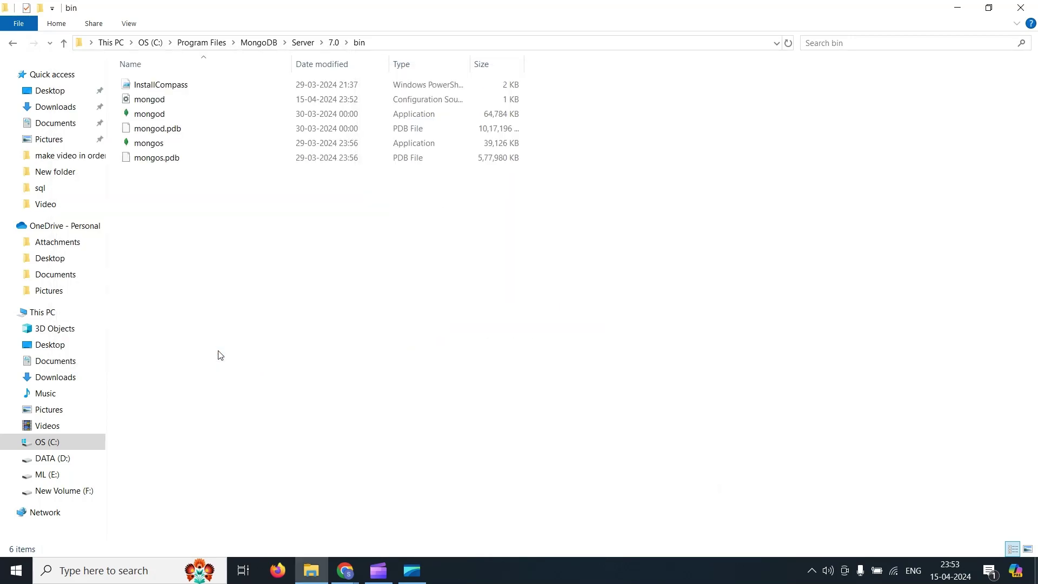
Step: Open Command Prompt, run mongod --version to check the MongoDB installation, and minimize the window
click(132, 572)
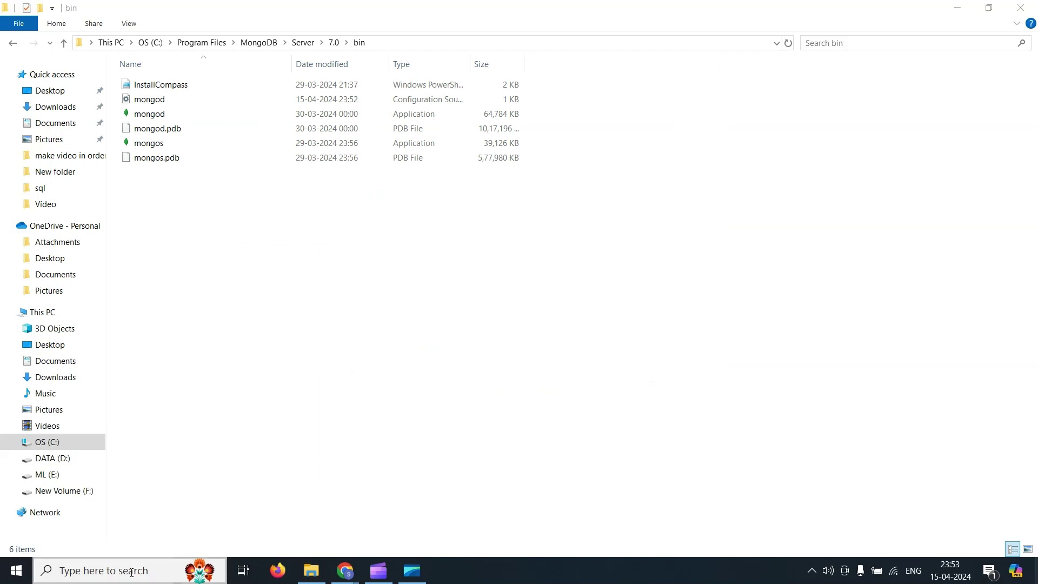
text(cmd)
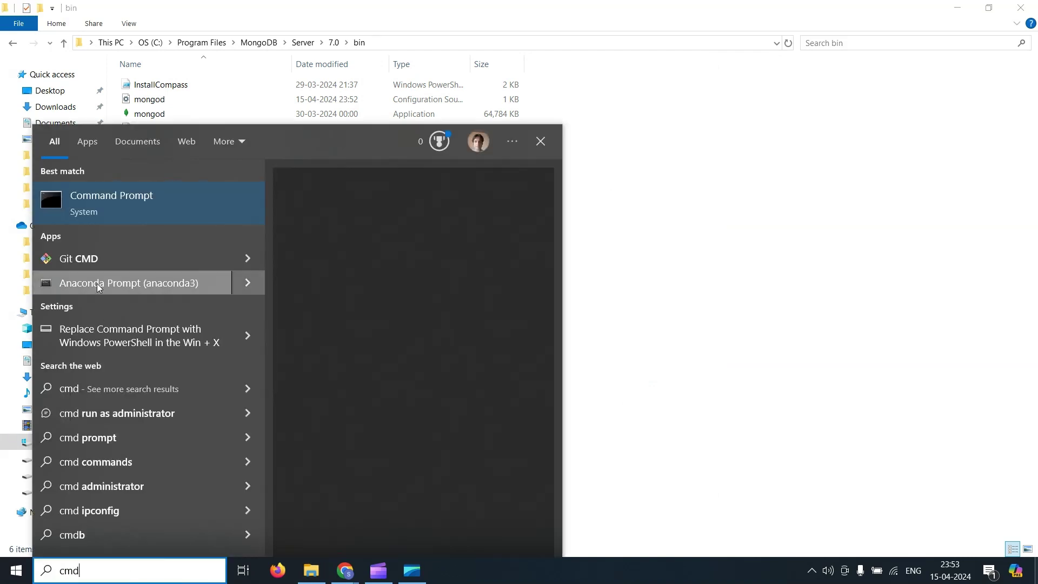
click(129, 204)
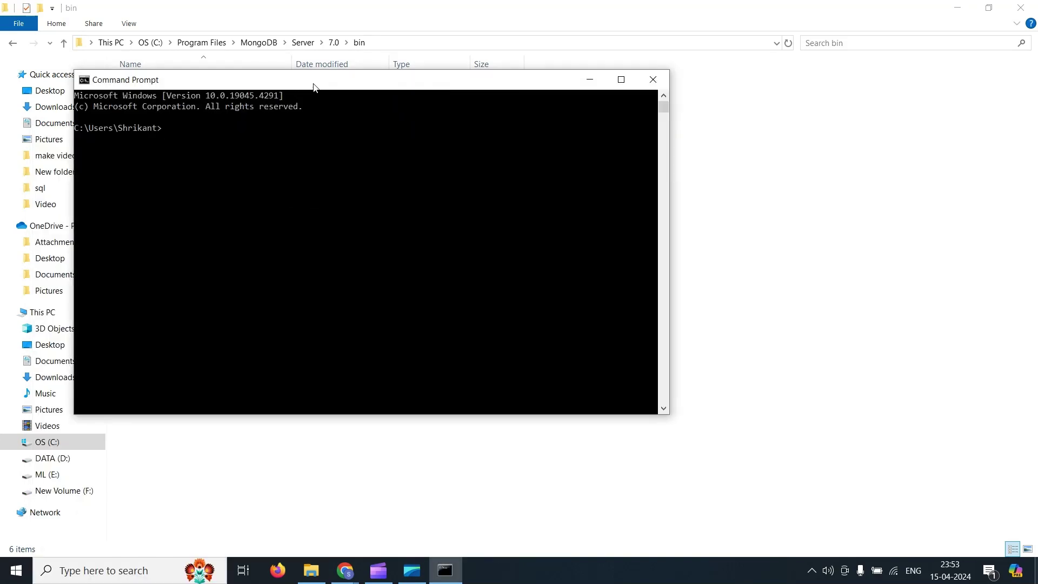
drag(314, 87, 471, 118)
text(mongod)
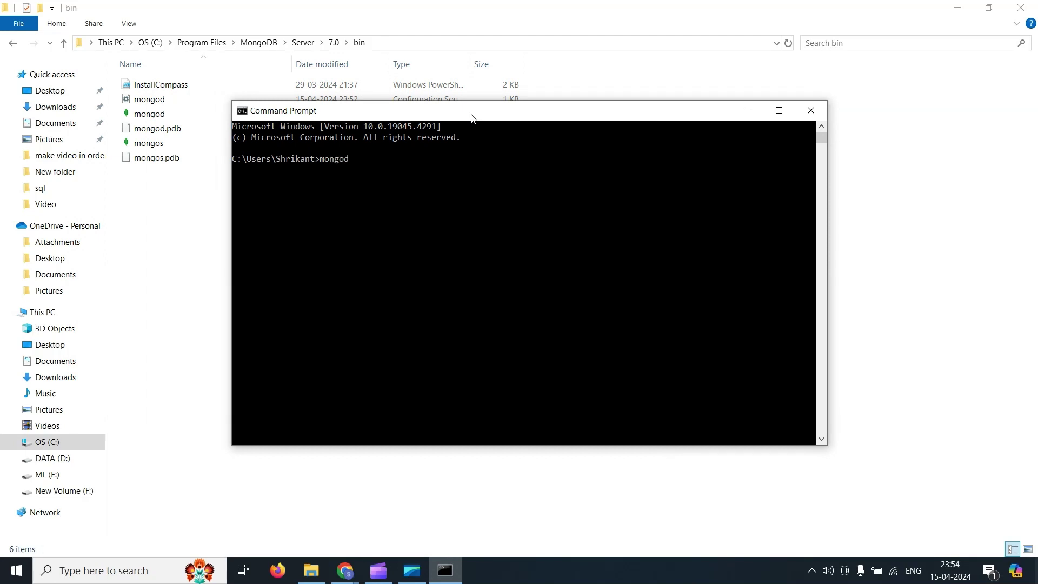
text(version)
key(Return)
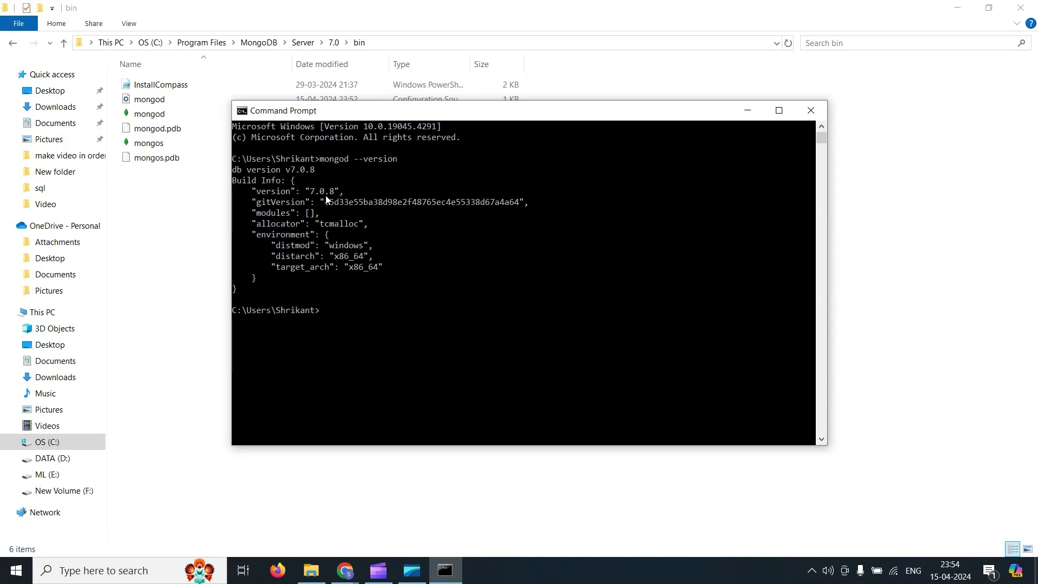
click(748, 111)
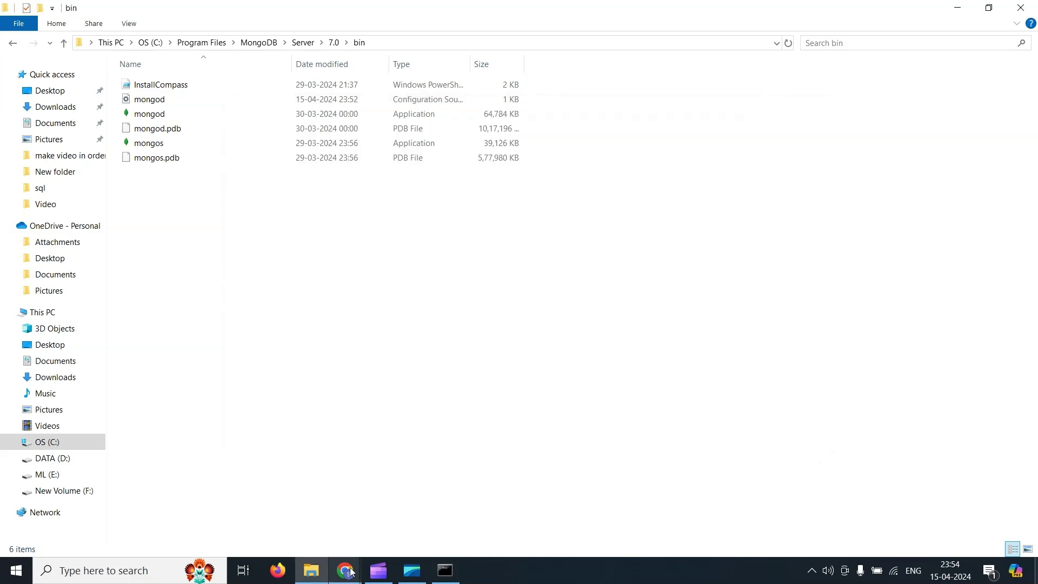
Step: Switch to Chrome, search Google for "mongodb shell download" and open the MongoDB Shell Download result in a new tab
click(416, 519)
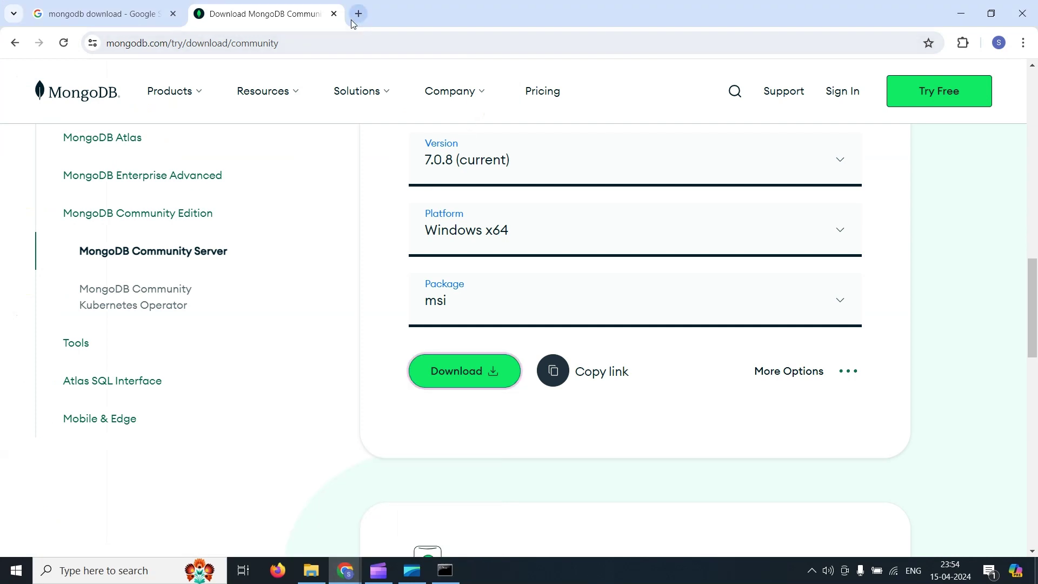
click(112, 22)
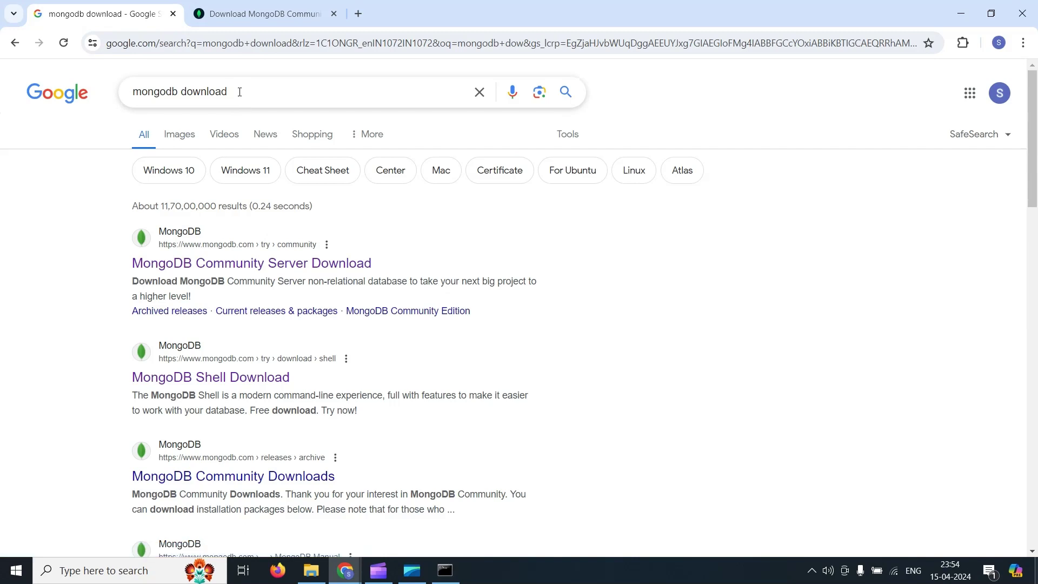
drag(240, 92, 120, 91)
text(mo)
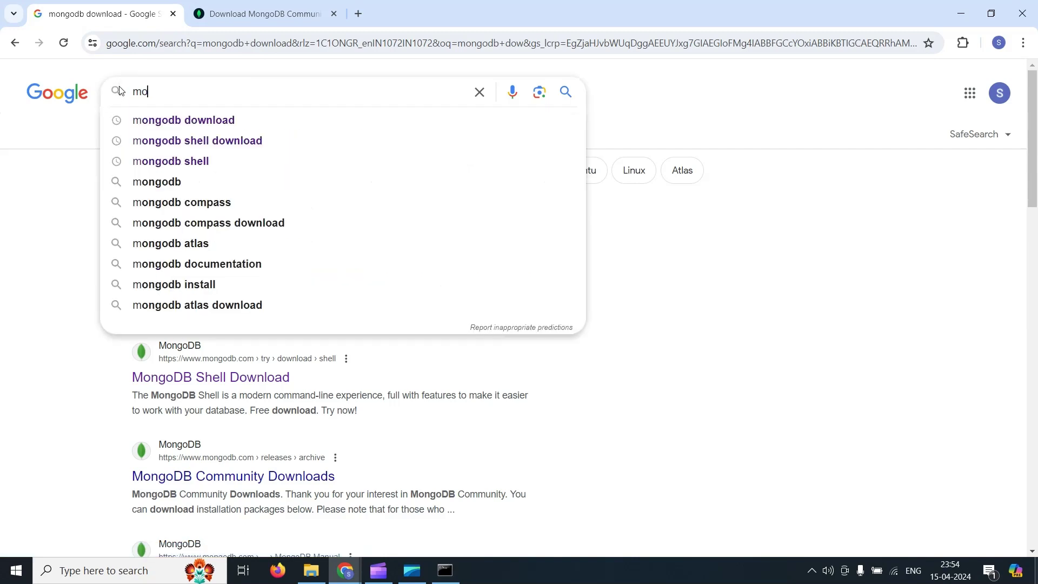
text(ngodb shel)
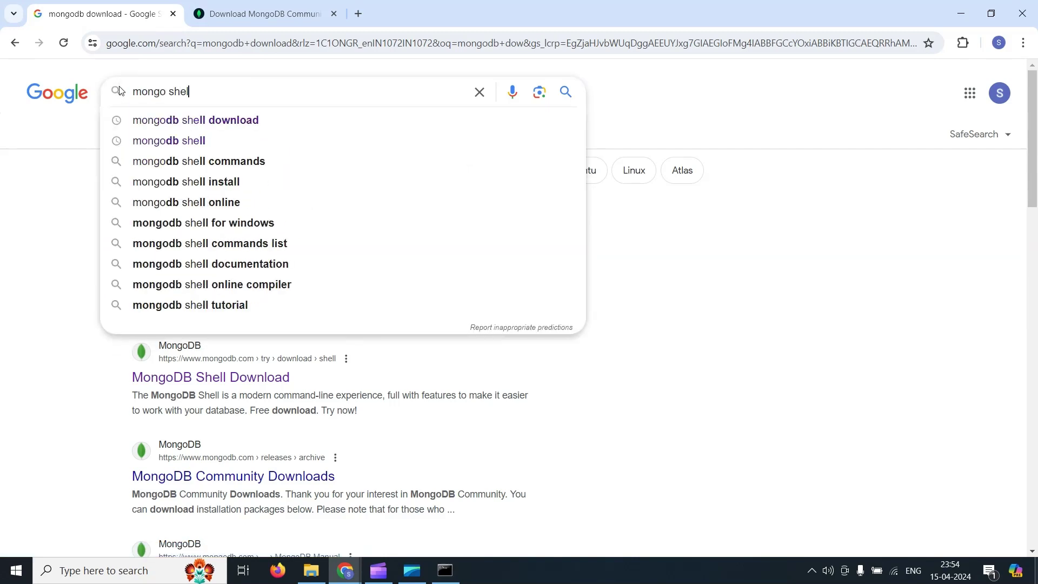
text(l)
key(Down)
key(Return)
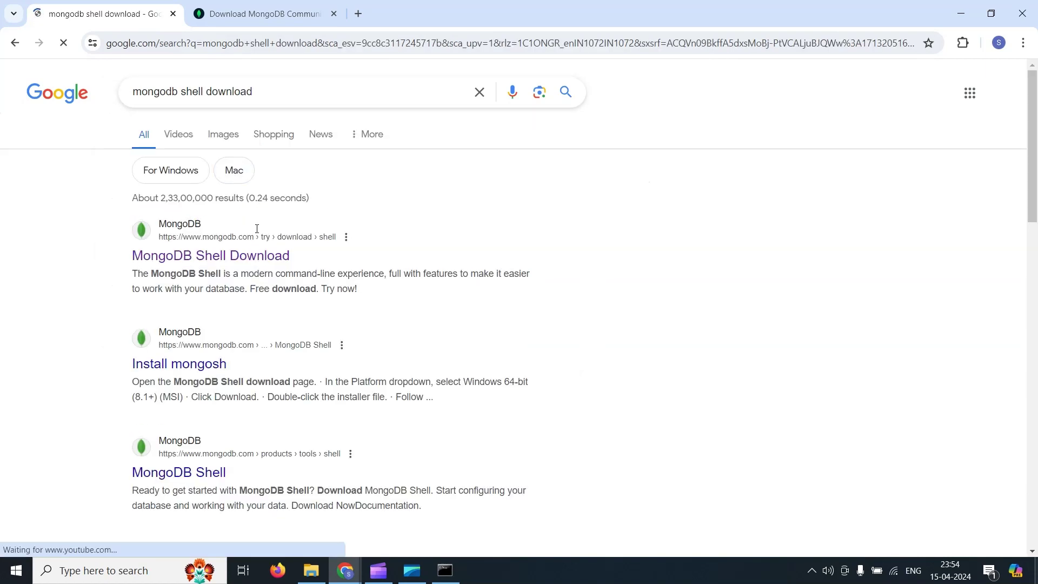
right_click(232, 264)
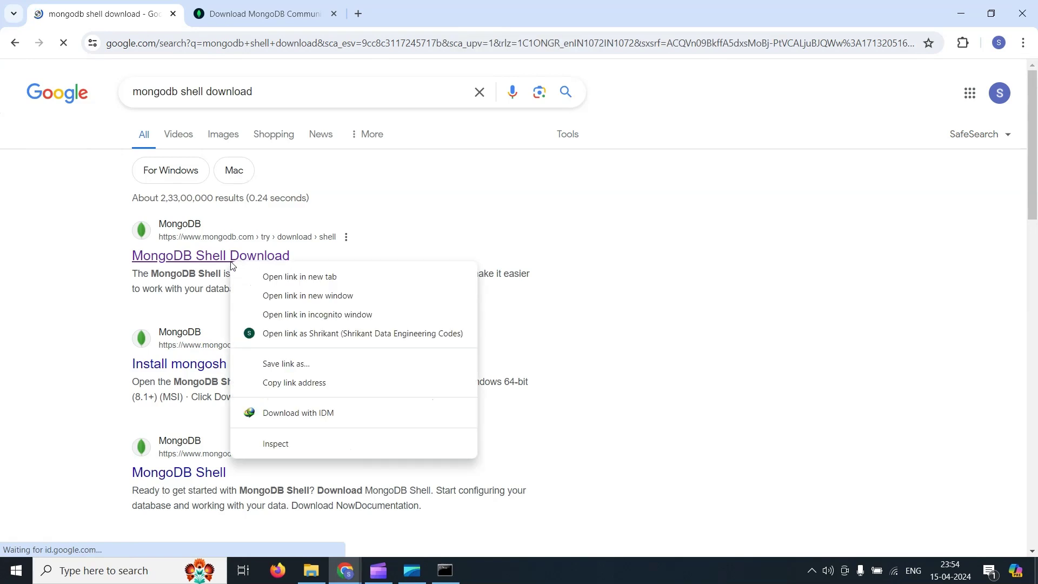
click(300, 285)
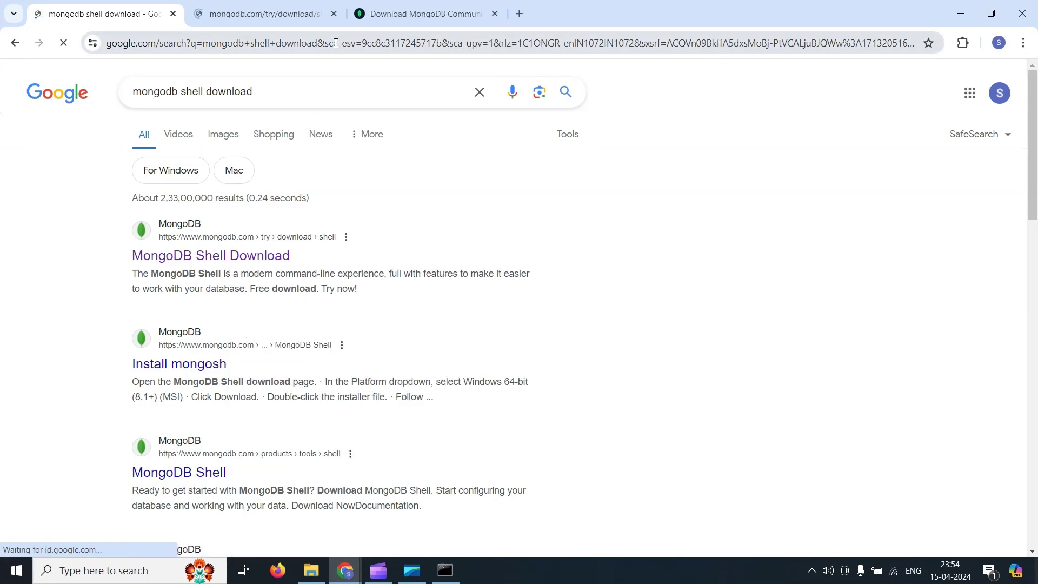
click(274, 15)
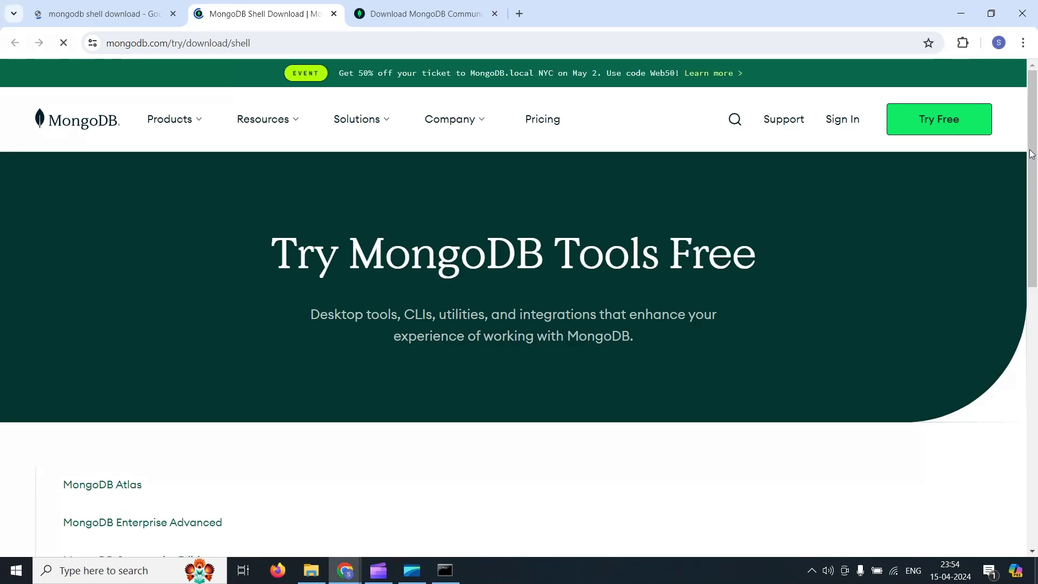
Step: Choose the msi package for MongoDB Shell, request its download and cancel the Download File Info dialog
mouse_move(1031, 154)
mouse_down()
mouse_move(1035, 226)
mouse_move(1035, 171)
mouse_up()
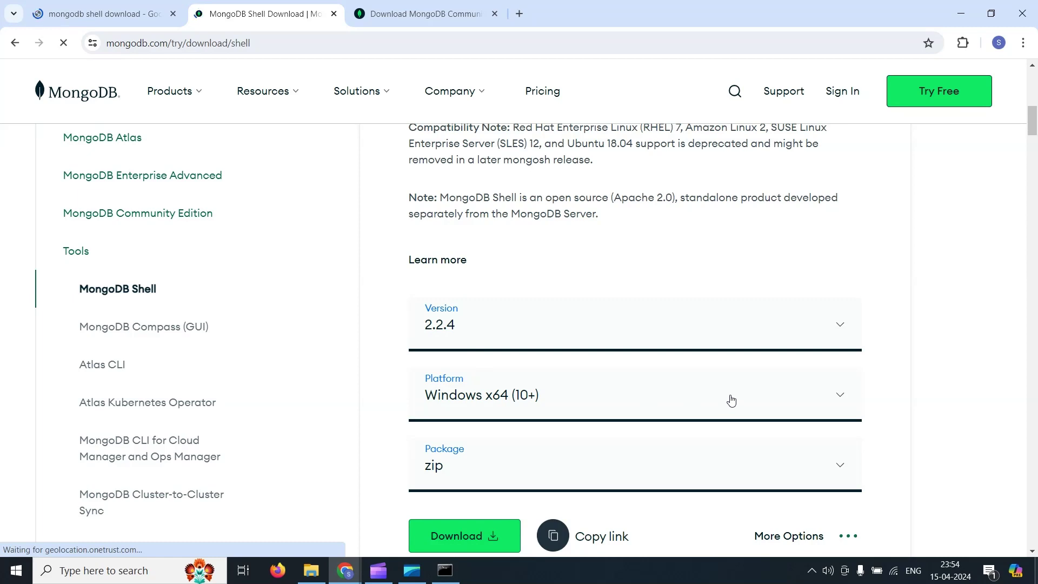
drag(1032, 115, 1032, 127)
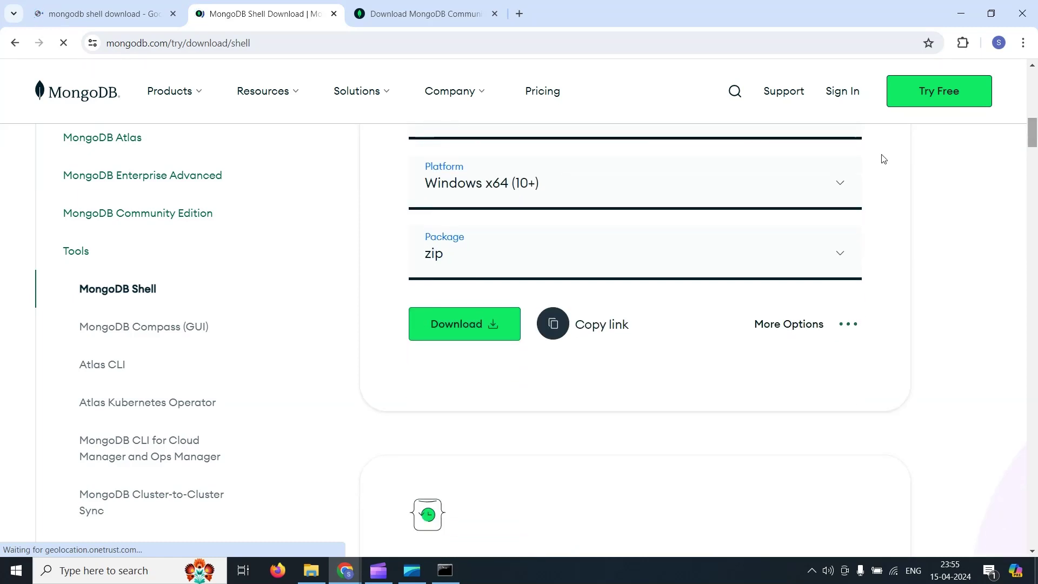
click(460, 263)
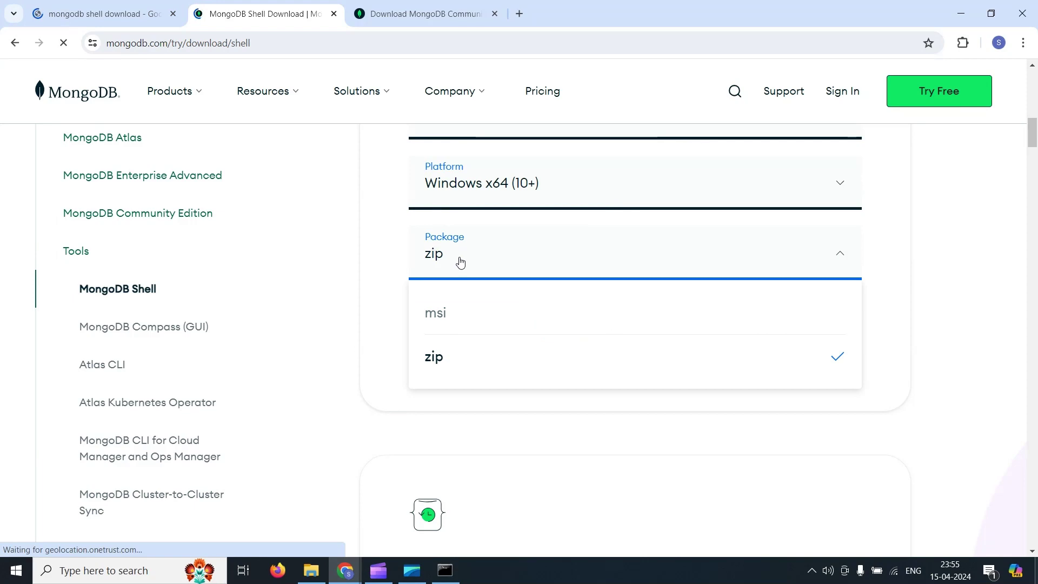
click(435, 318)
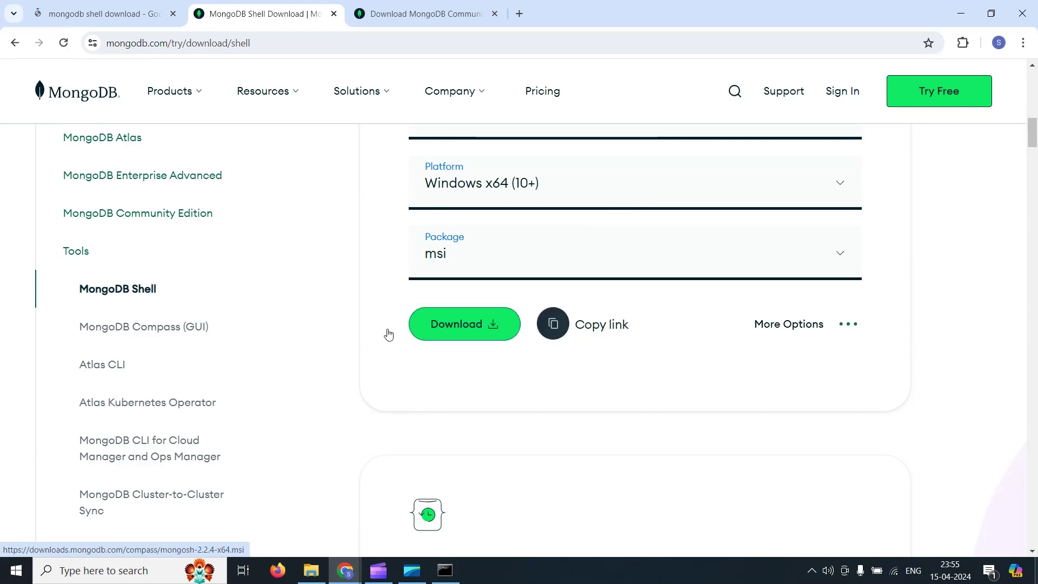
click(457, 329)
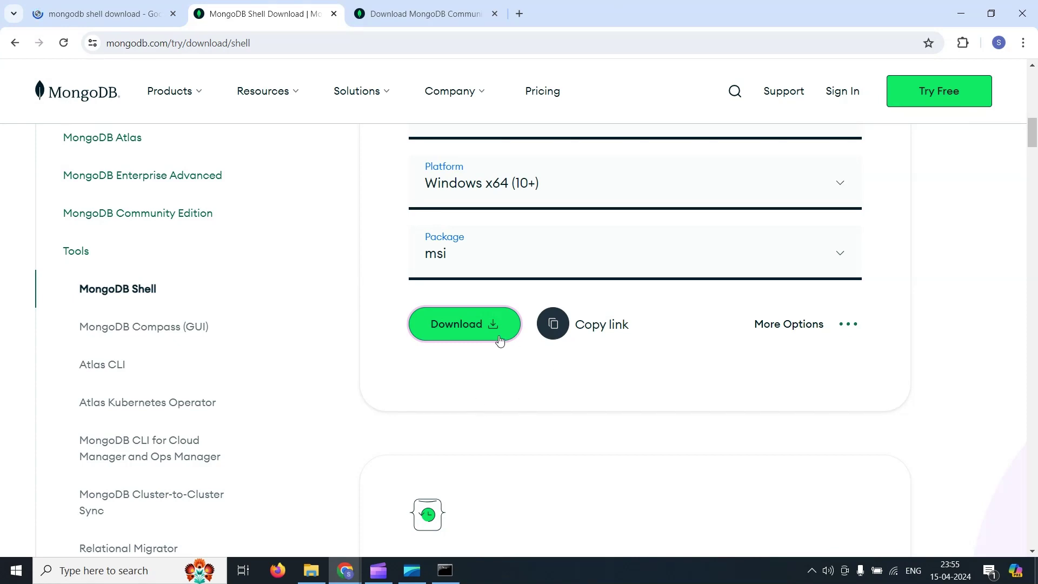
click(432, 328)
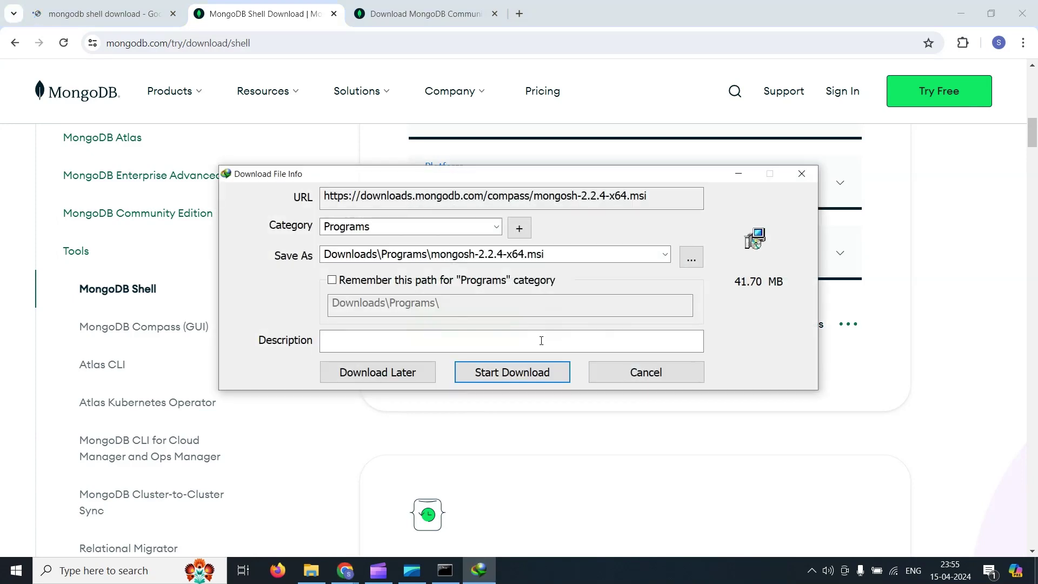
click(658, 377)
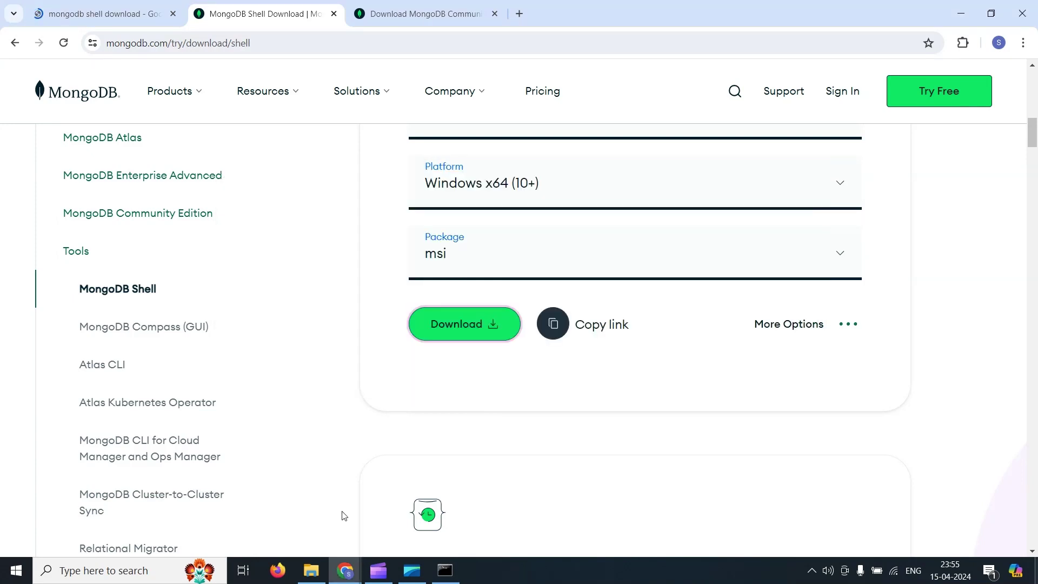
Step: Switch to File Explorer, go to the Programs folder in Downloads and launch the mongosh-2.2.3-x64 installer
click(321, 569)
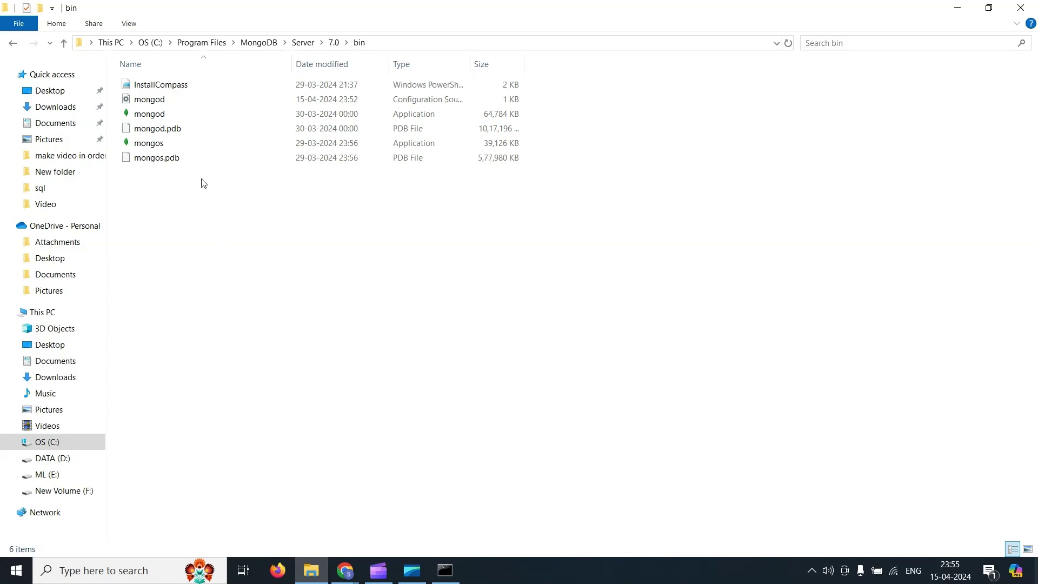
click(69, 111)
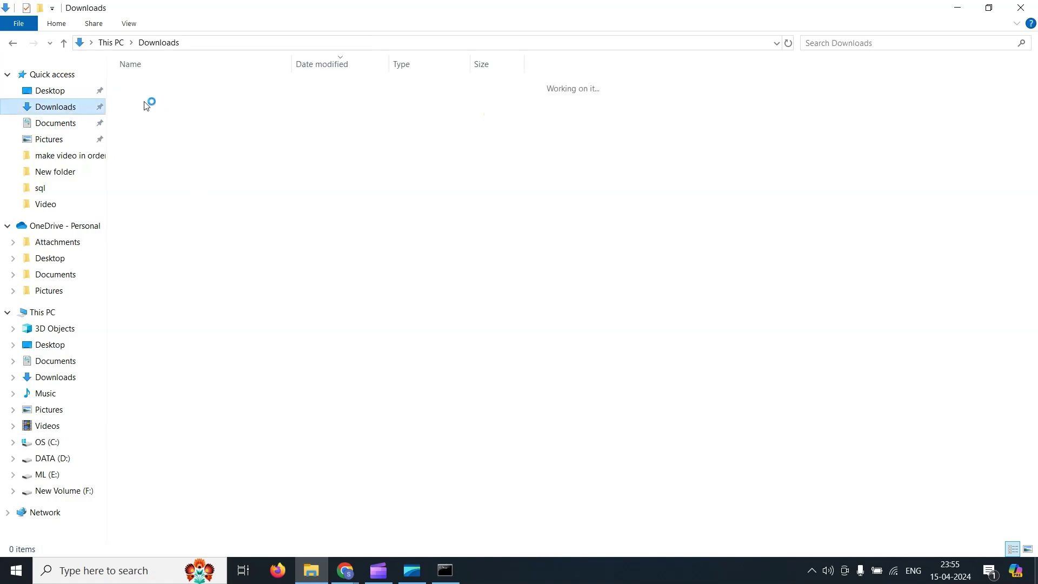
double_click(162, 103)
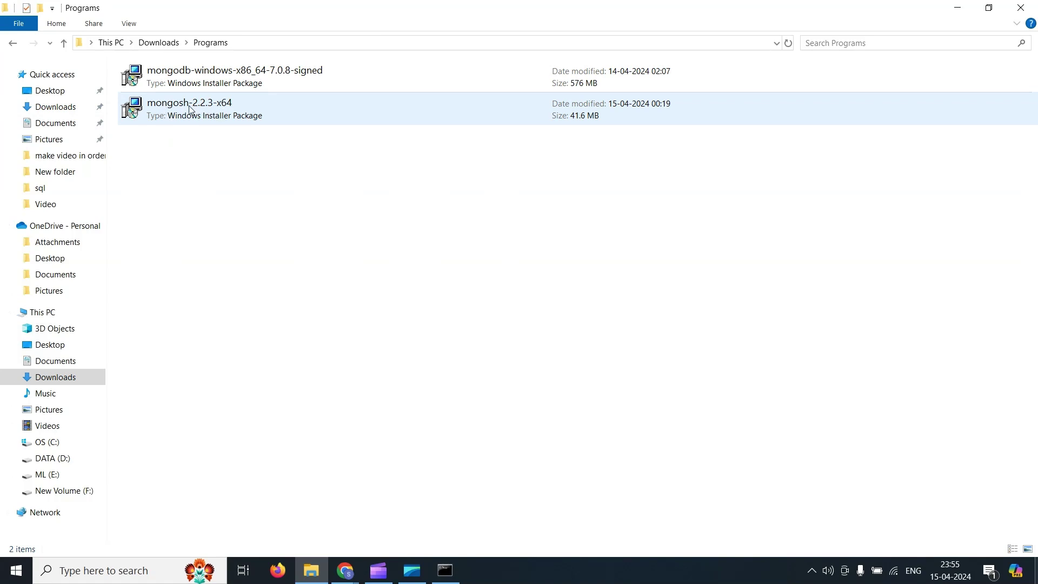
double_click(239, 113)
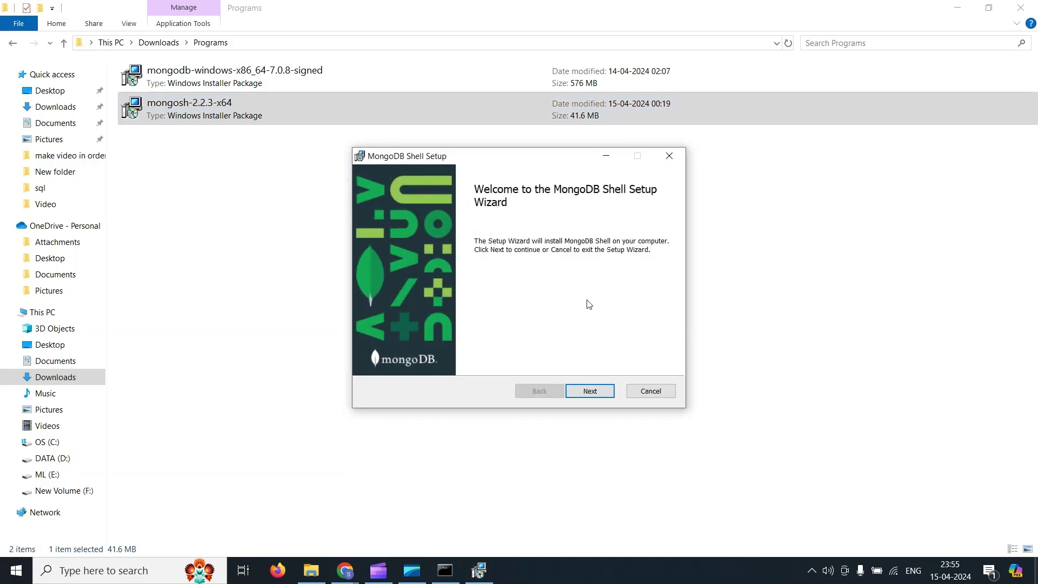
Step: Install MongoDB Shell to C:\Program Files\mongosh\ with the current-user-only option turned off, and finish the setup wizard
click(590, 391)
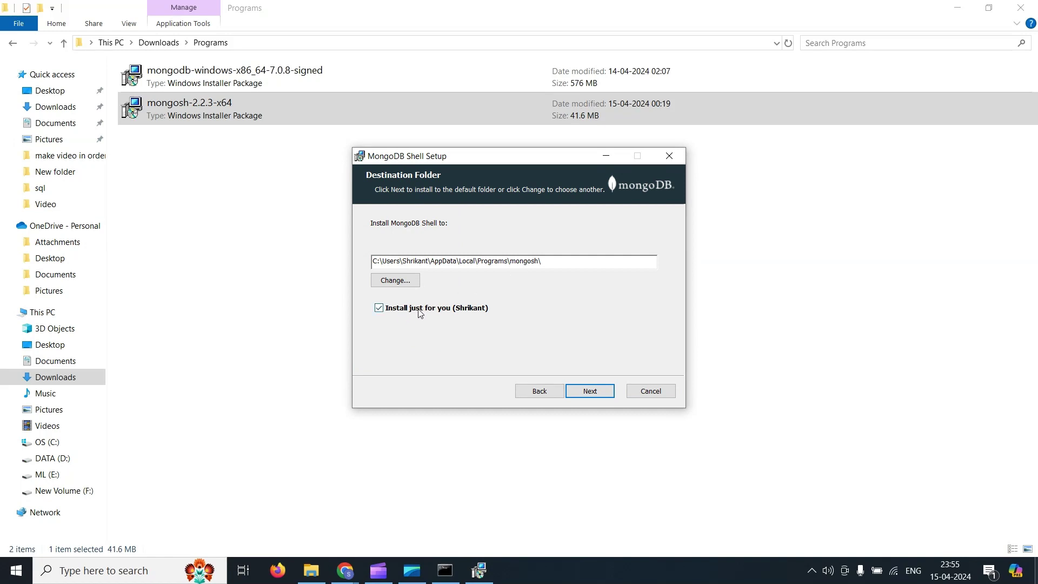
click(379, 309)
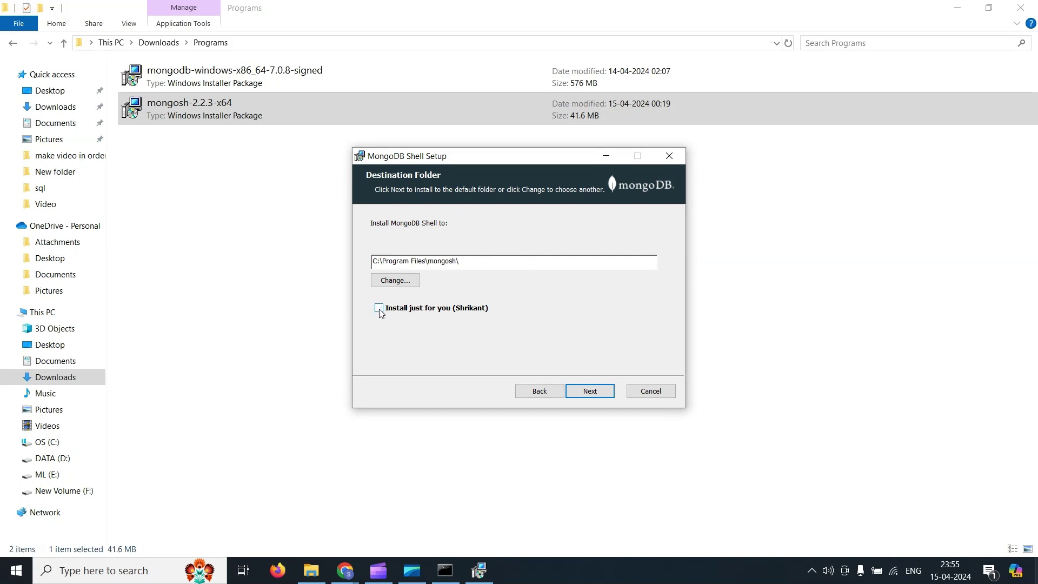
click(600, 391)
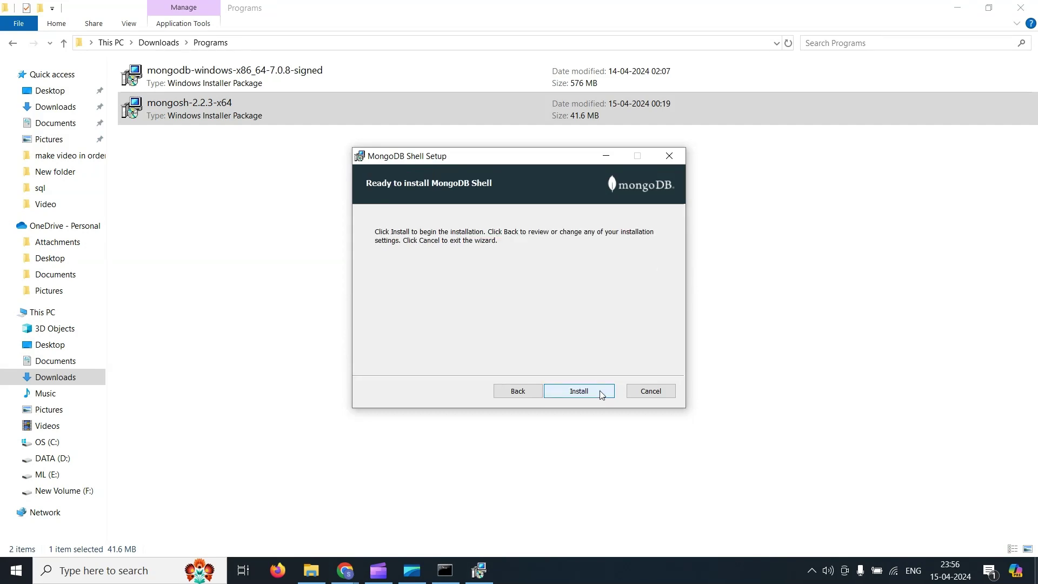
click(600, 391)
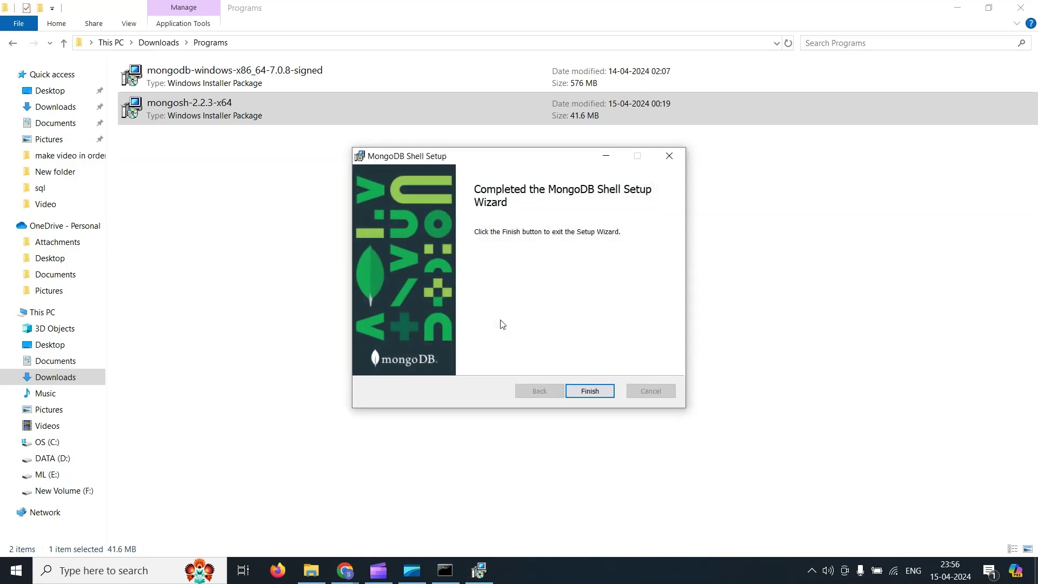
click(590, 392)
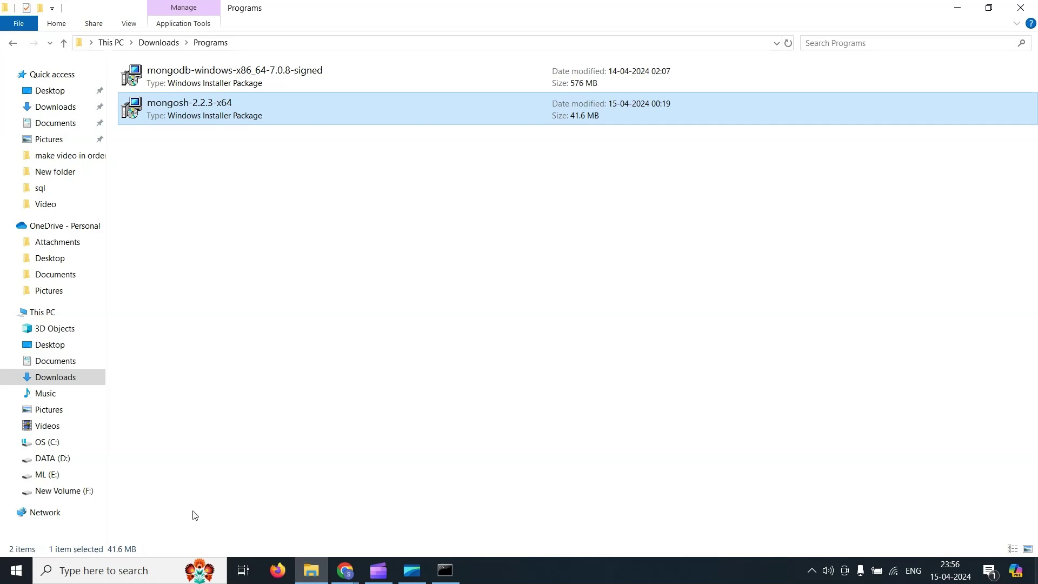
Step: Open a new Command Prompt window, run mongosh to start the MongoDB shell, and reposition the window
click(143, 578)
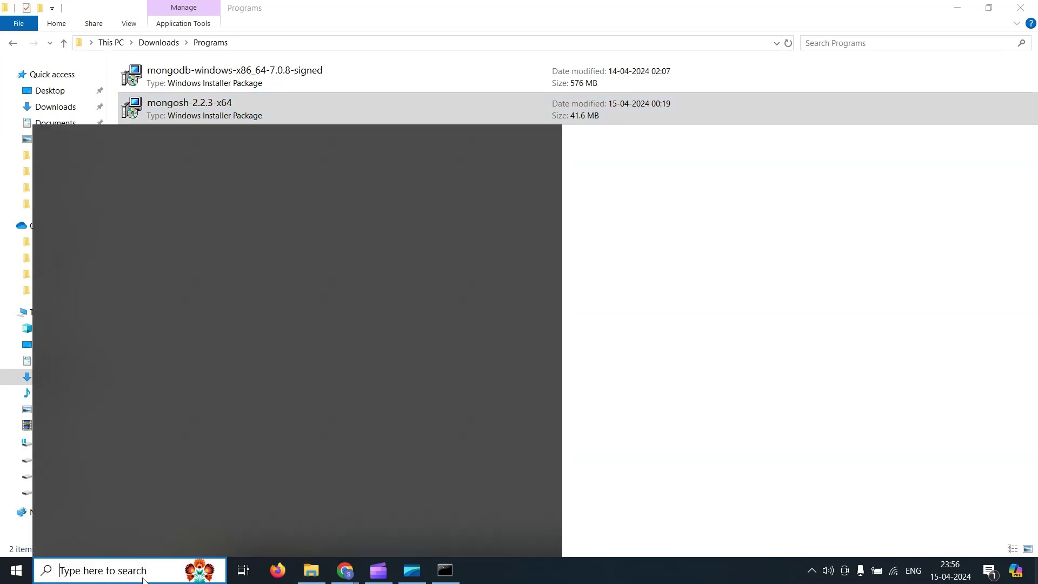
text(cmd)
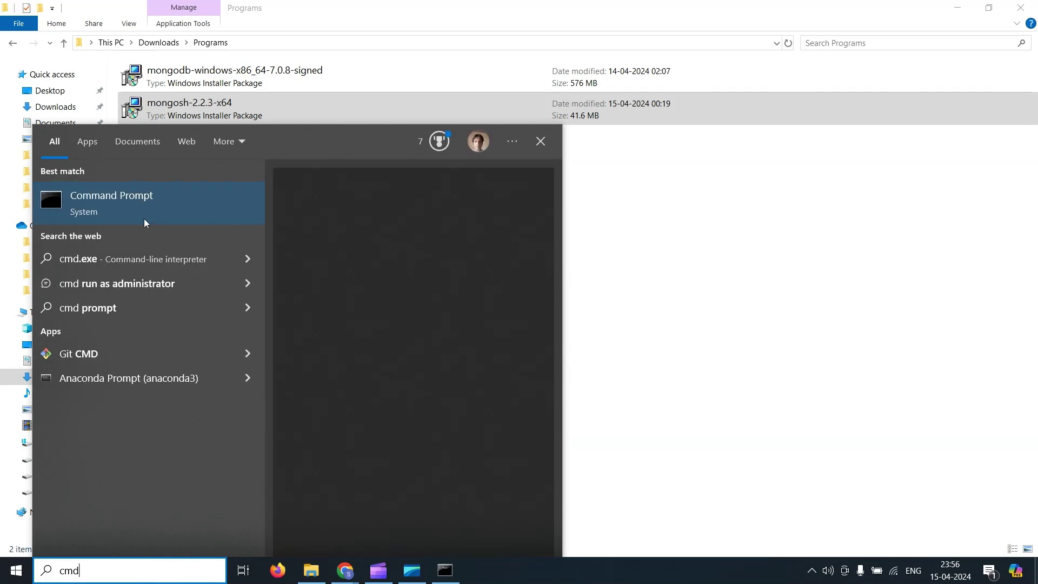
click(129, 208)
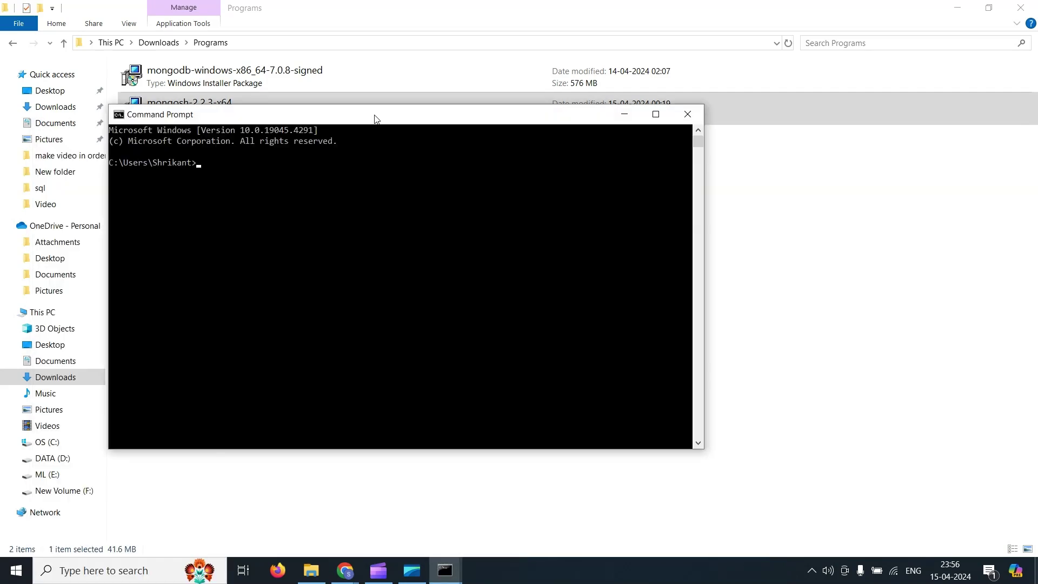
drag(377, 119, 462, 151)
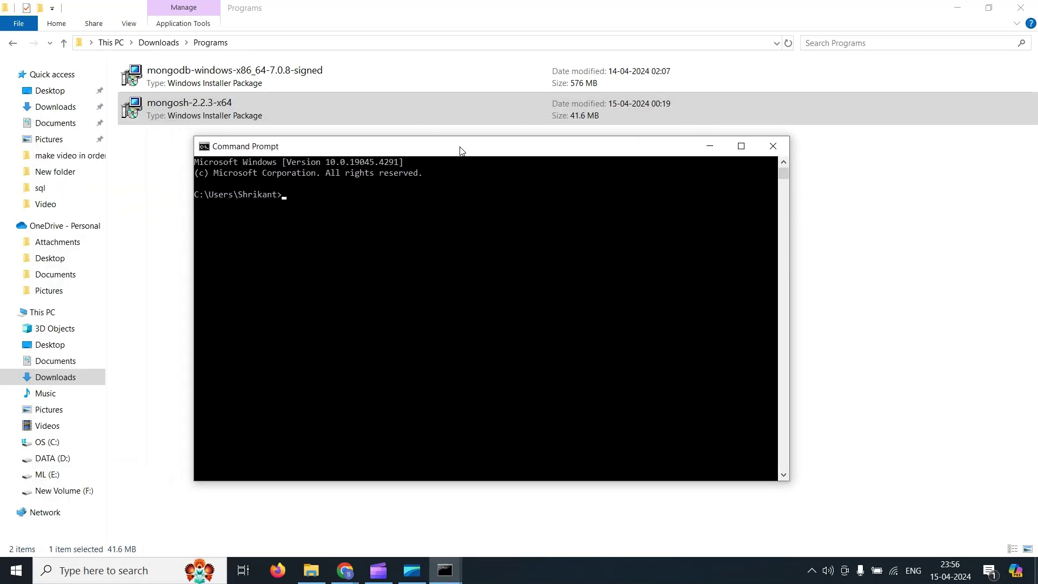
text(mongosh)
key(Return)
drag(406, 149, 404, 109)
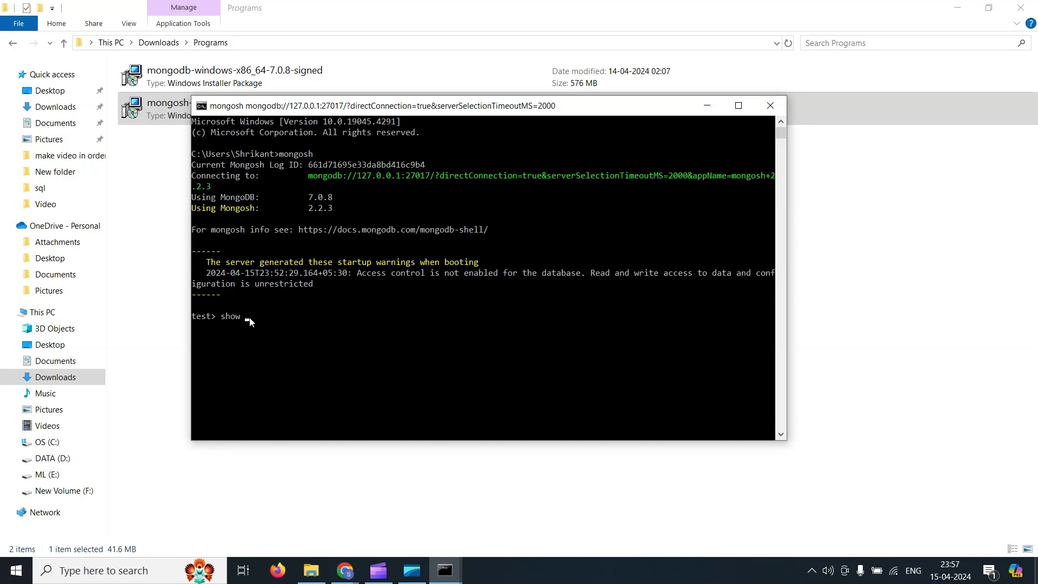
Step: Run show dbs before and after switching with the use command to a database named with the user's first name plus db
text(dbs)
key(Return)
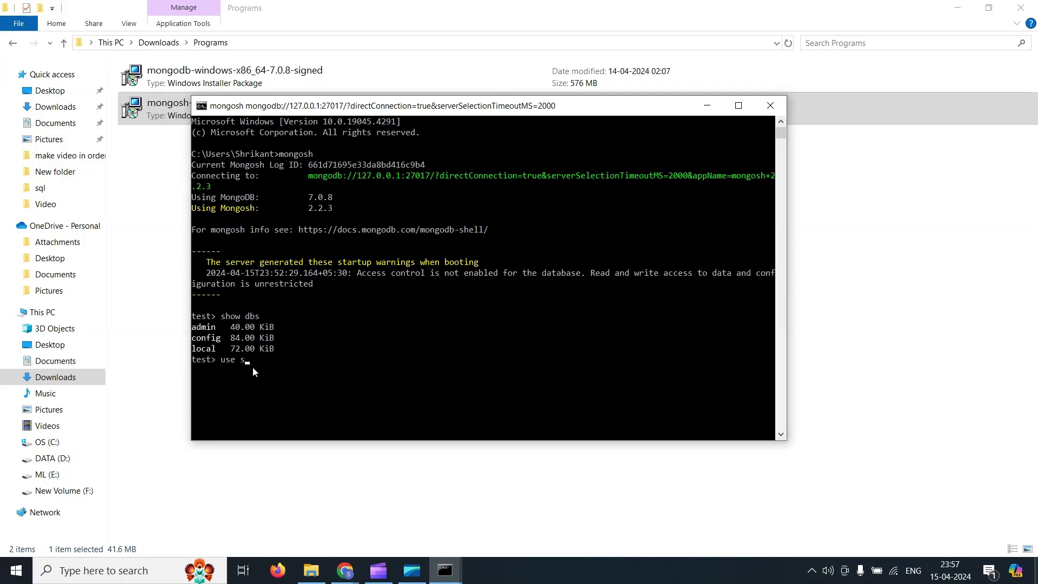
text(db)
key(Return)
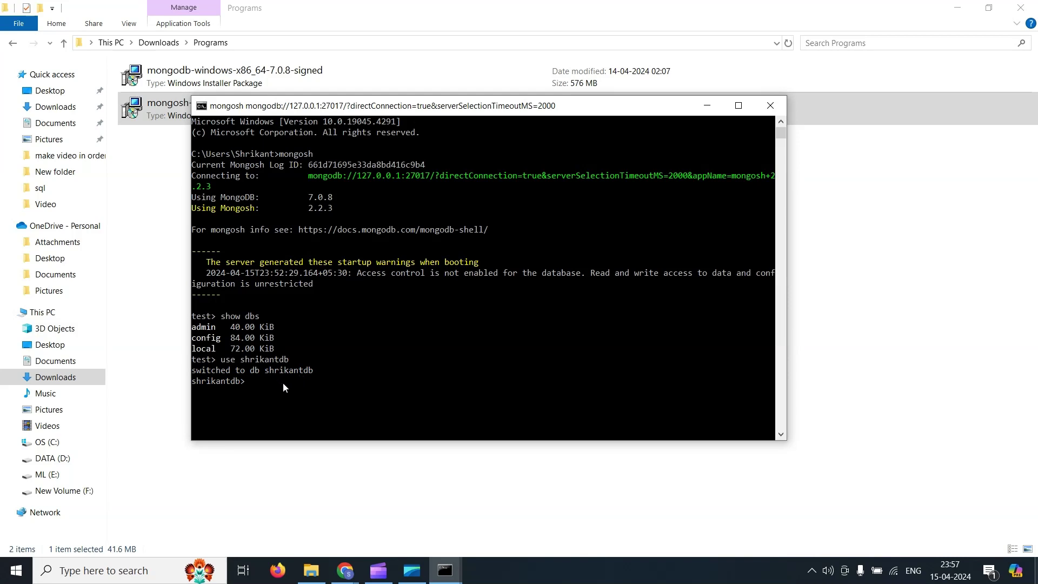
text(show dbs)
key(Return)
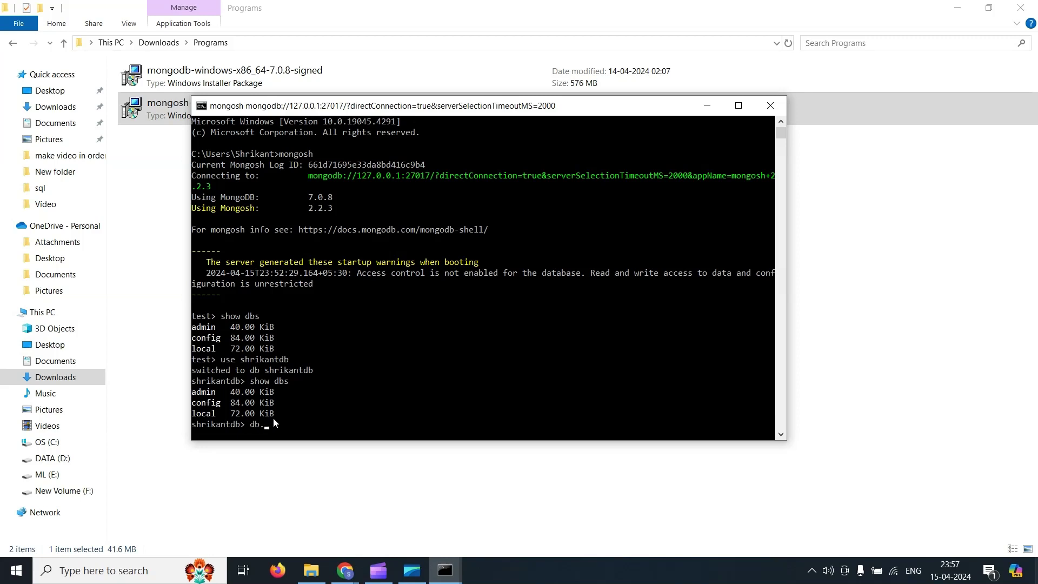
Step: Insert a document with the name "mongodb" into the books collection by running db.books.insert({"name":"mongodb"})
text(bo)
text(oks.insert)
text(()
text(")
text({)
text("name")
text(:")
text(mong)
text(odb)
text("}))
key(Return)
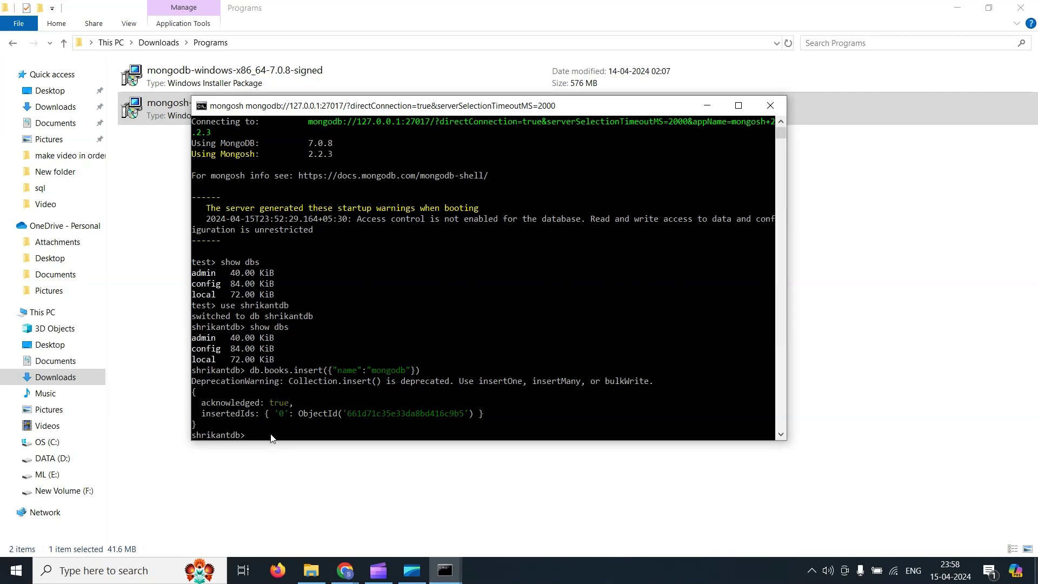
Step: Reuse the previous insert command to add a second document with the name "python book" to the books collection
key(Up)
key(Left)
key(Left)
key(Left)
key(Left)
key(BackSpace)
key(BackSpace)
key(BackSpace)
key(BackSpace)
key(BackSpace)
key(BackSpace)
key(BackSpace)
text(python book)
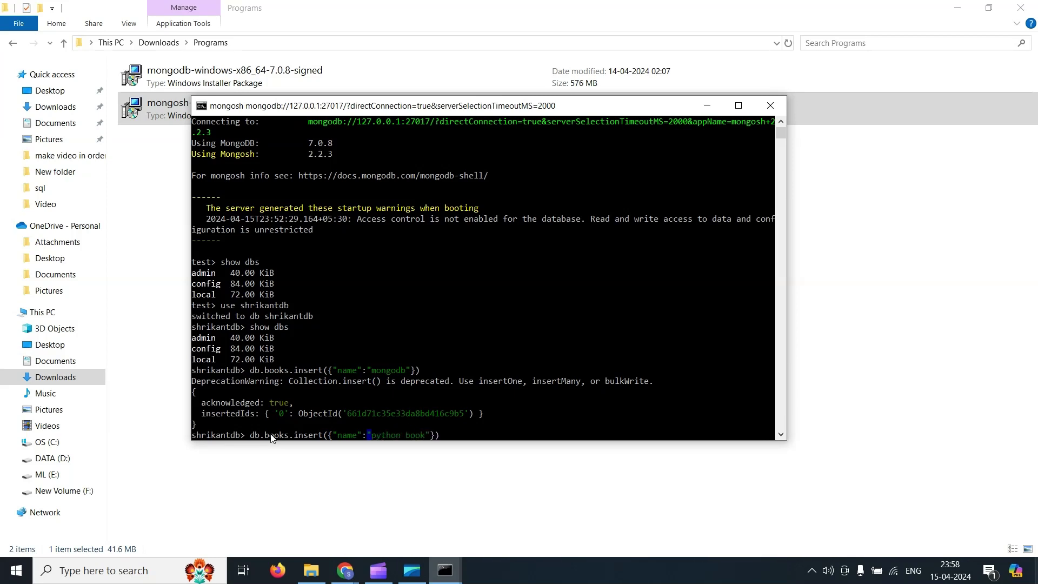
key(Return)
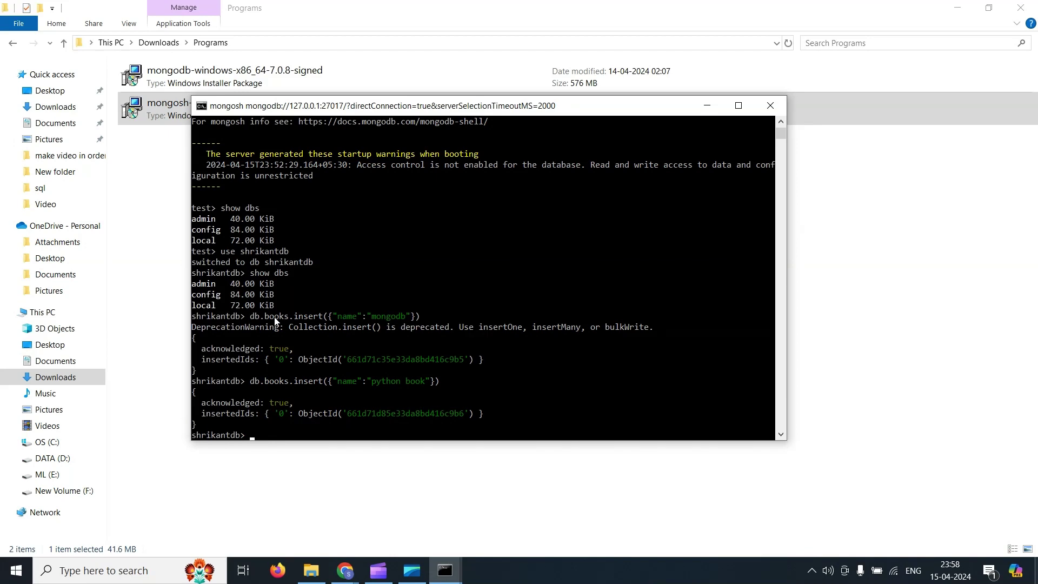
Step: List all documents in the books collection by running db.books.find()
click(272, 435)
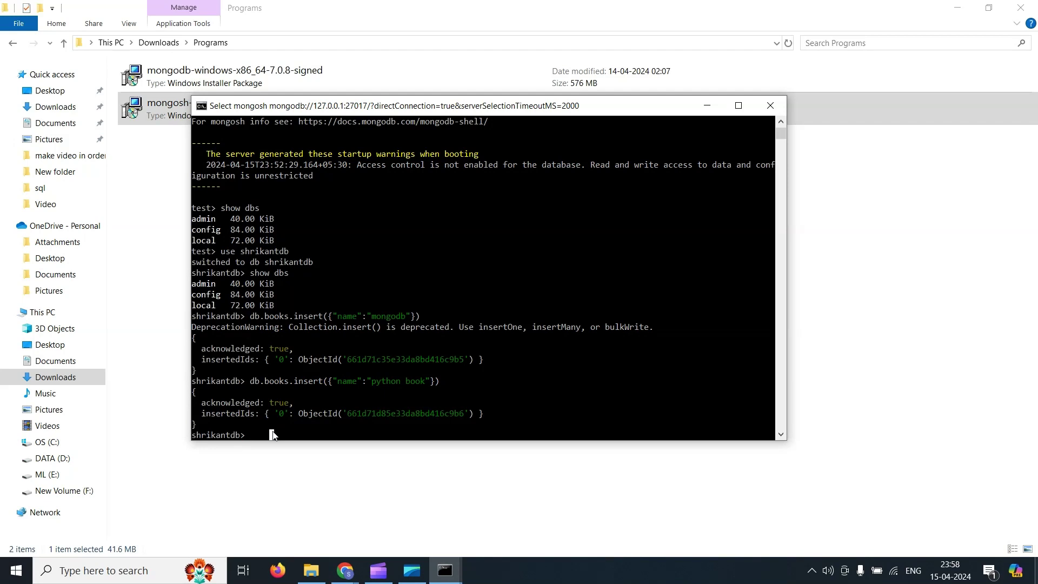
text(db.b)
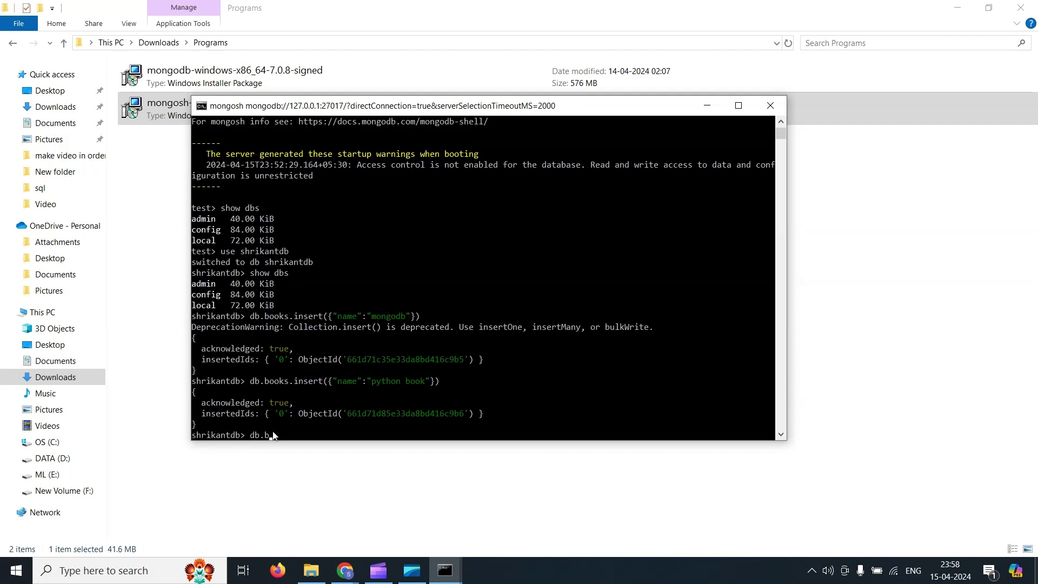
text(ooks.find())
key(Return)
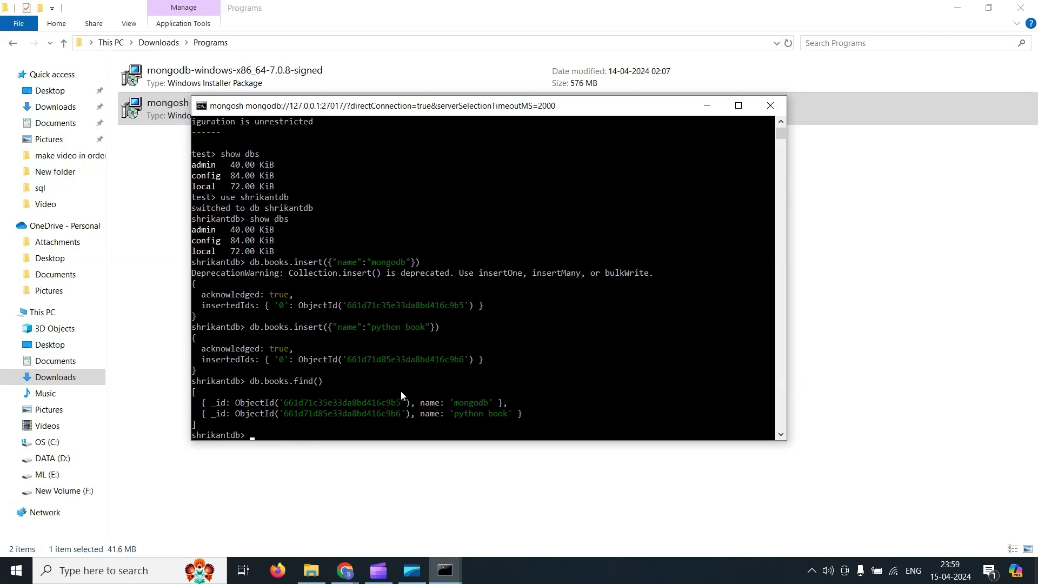